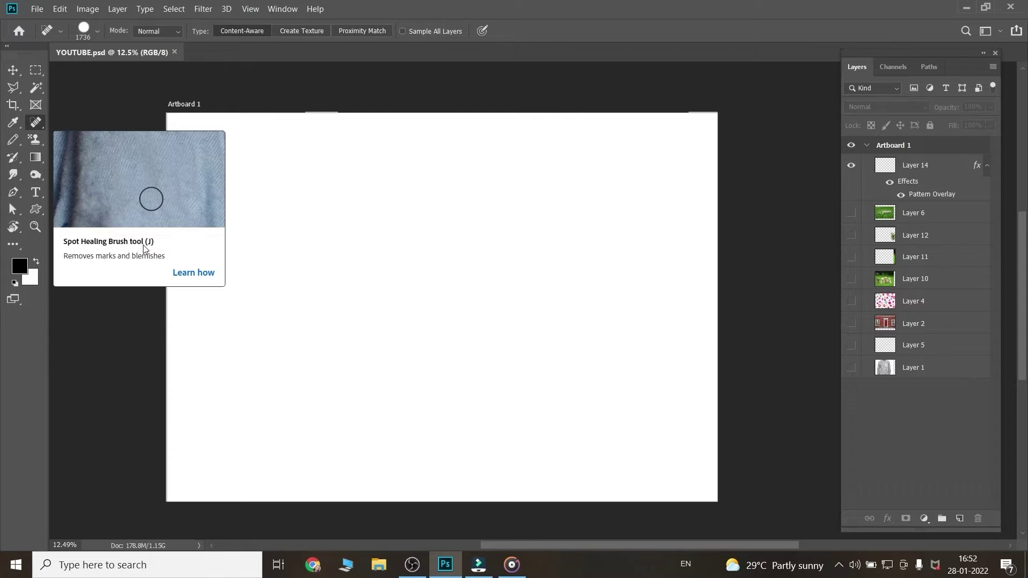
# Activate the Spot Healing Brush tool, then show and select Layer 1 with the striped shirt
pyautogui.press('v')
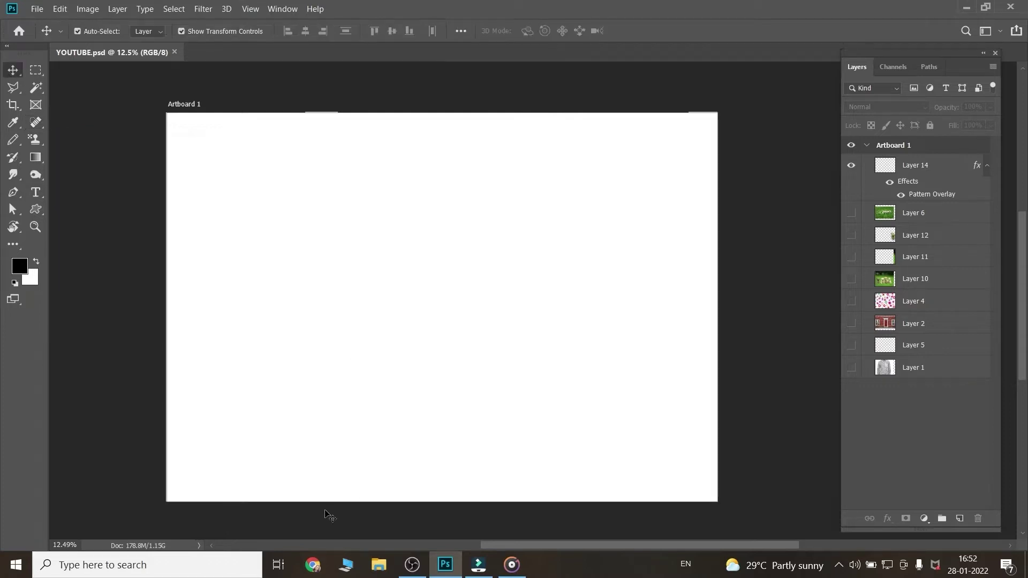
pyautogui.press('j')
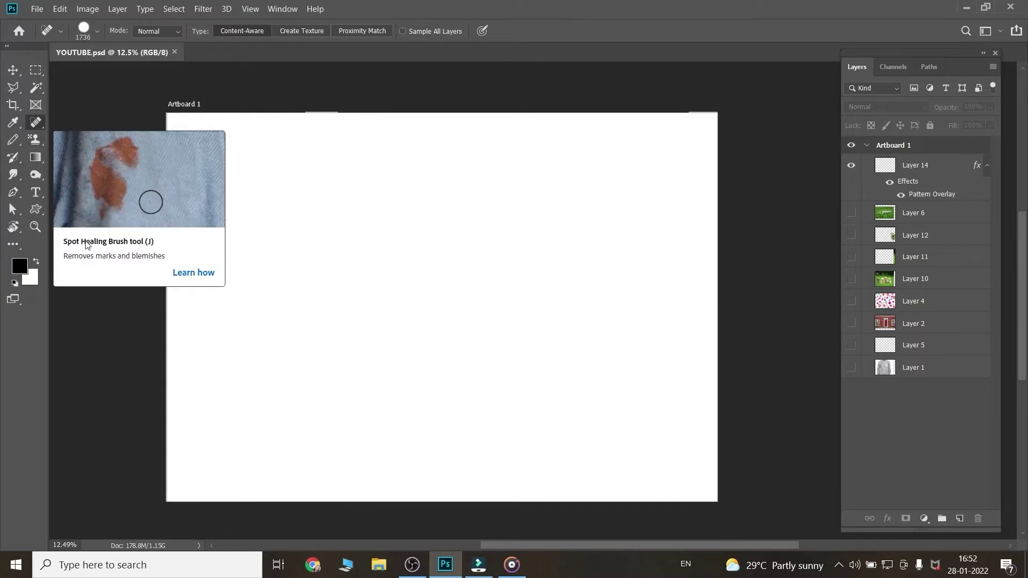
pyautogui.click(376, 270)
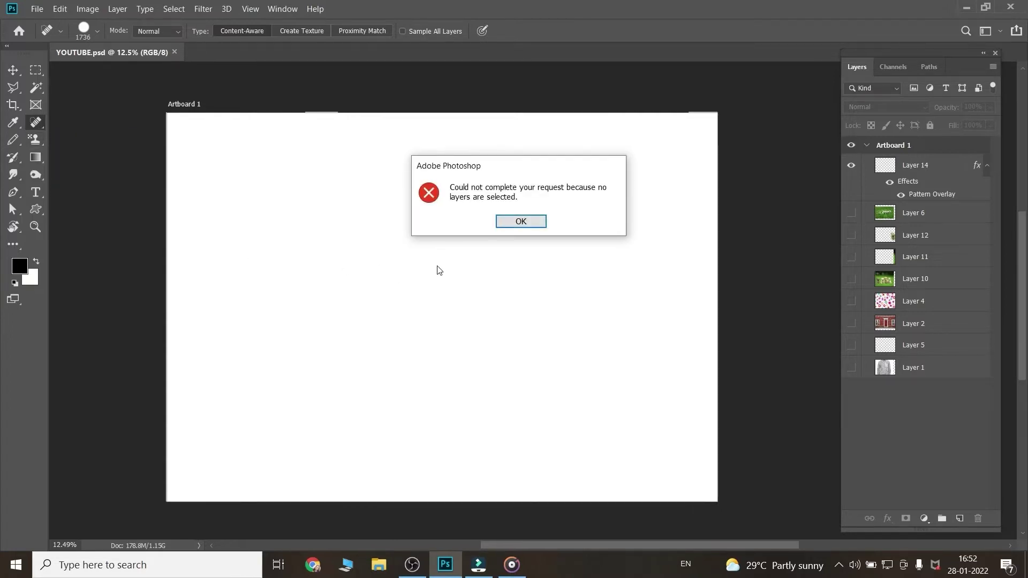
pyautogui.click(514, 227)
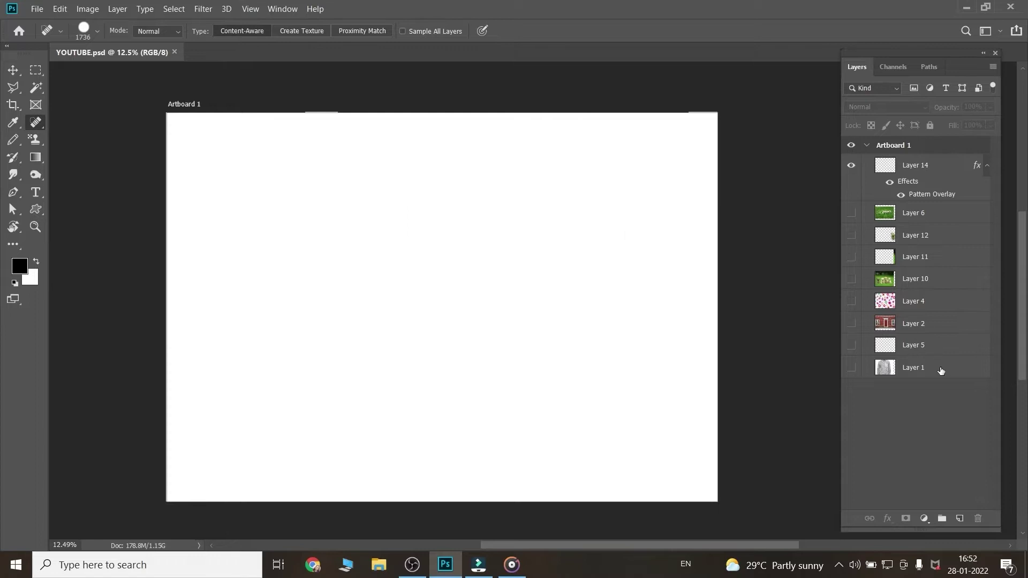
pyautogui.click(852, 369)
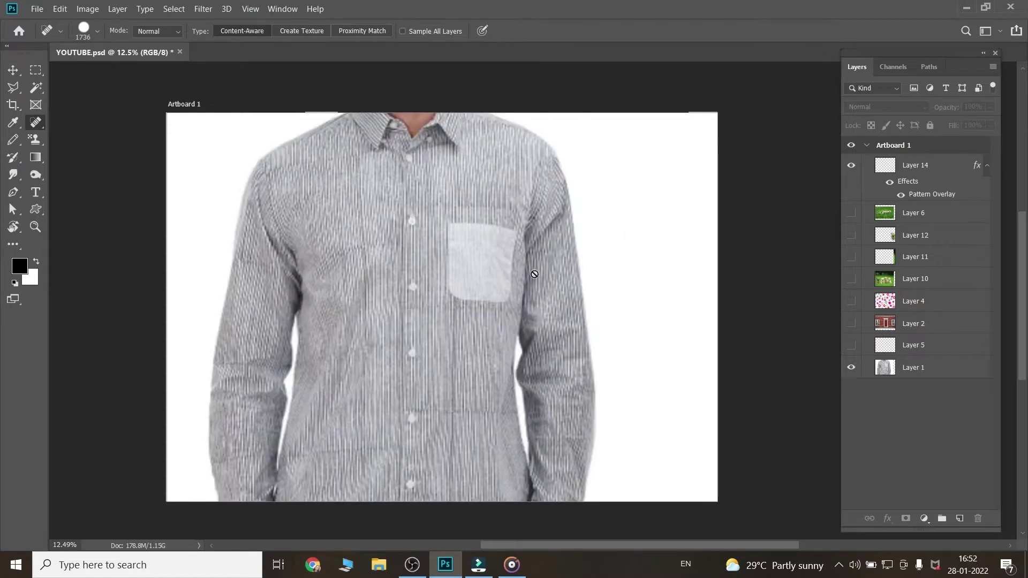
pyautogui.scroll(-1, 493, 251)
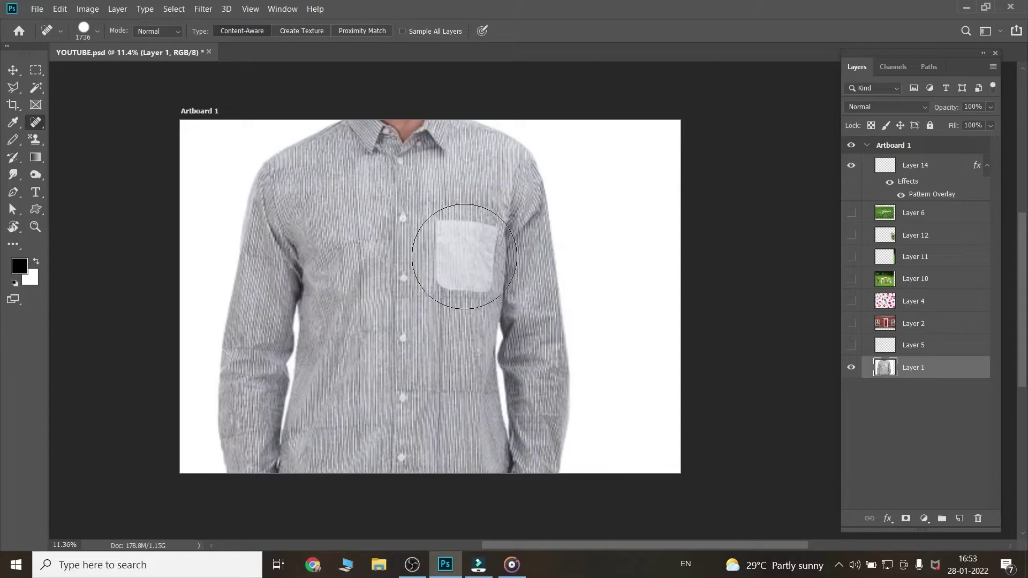
# Set the Spot Healing Brush size to 1736 px so that it covers the whole shirt pocket
pyautogui.scroll(5, 493, 241)
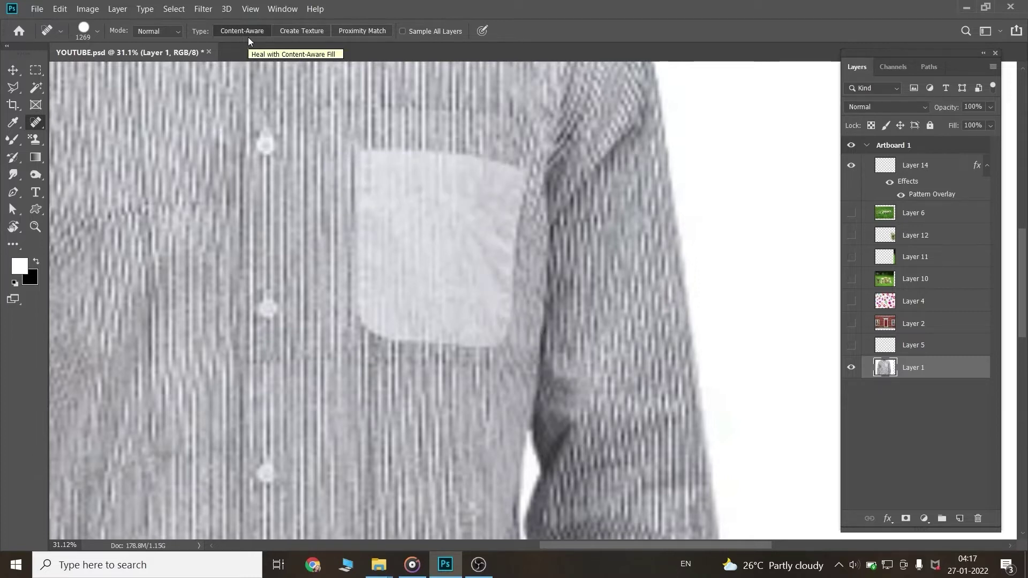
pyautogui.scroll(-2, 482, 313)
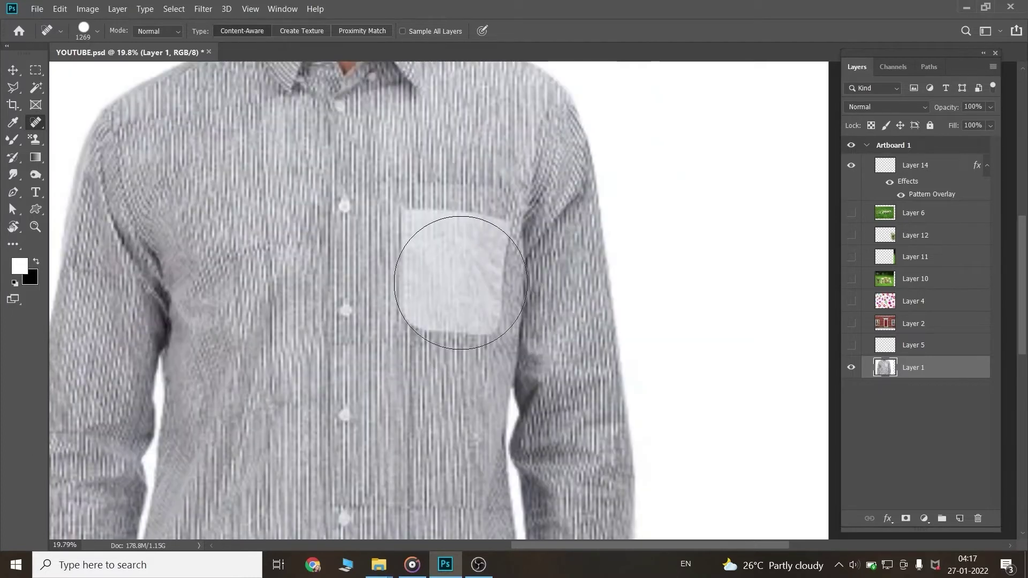
pyautogui.scroll(4, 450, 279)
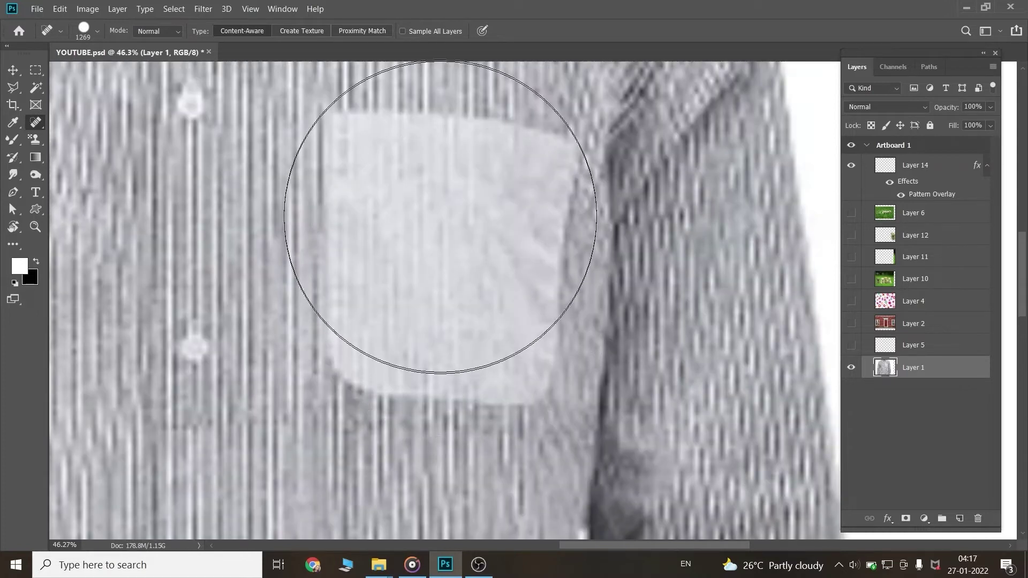
pyautogui.scroll(-4, 403, 264)
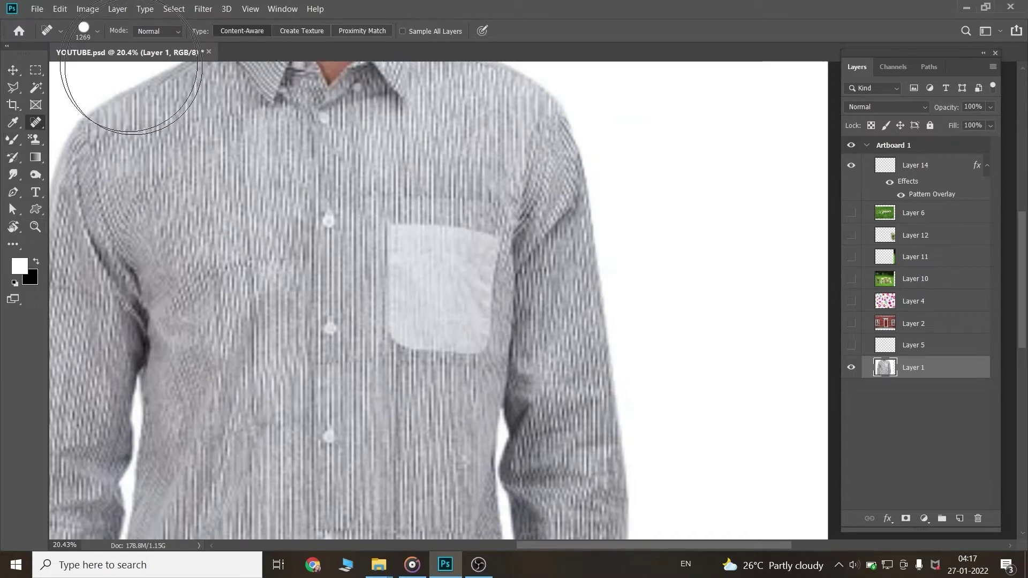
pyautogui.scroll(1, 455, 279)
pyautogui.scroll(2, 455, 279)
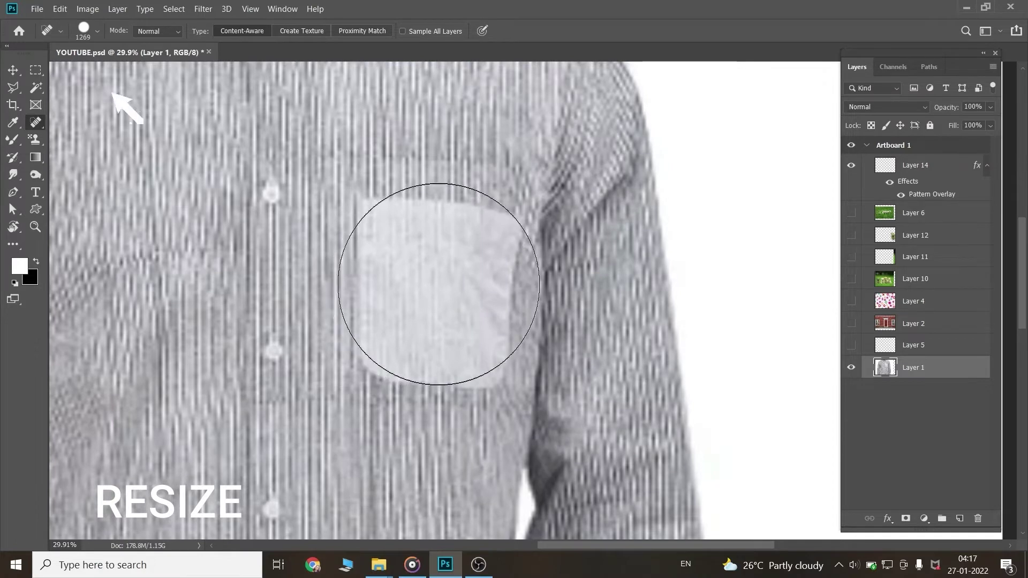
pyautogui.click(93, 26)
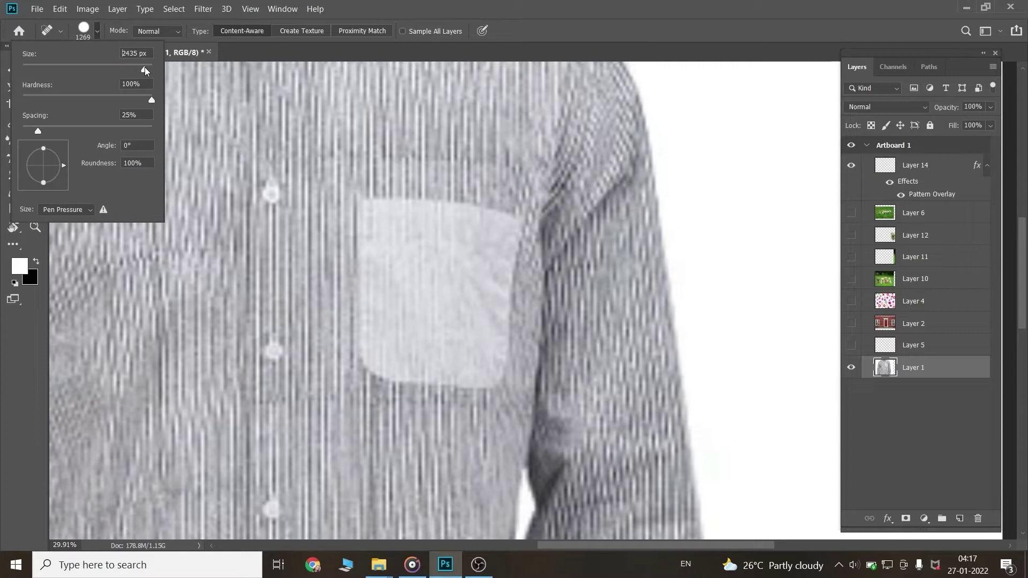
pyautogui.moveTo(145, 67); pyautogui.dragTo(144, 66)
pyautogui.moveTo(143, 69); pyautogui.dragTo(143, 69)
pyautogui.moveTo(142, 69); pyautogui.dragTo(143, 71)
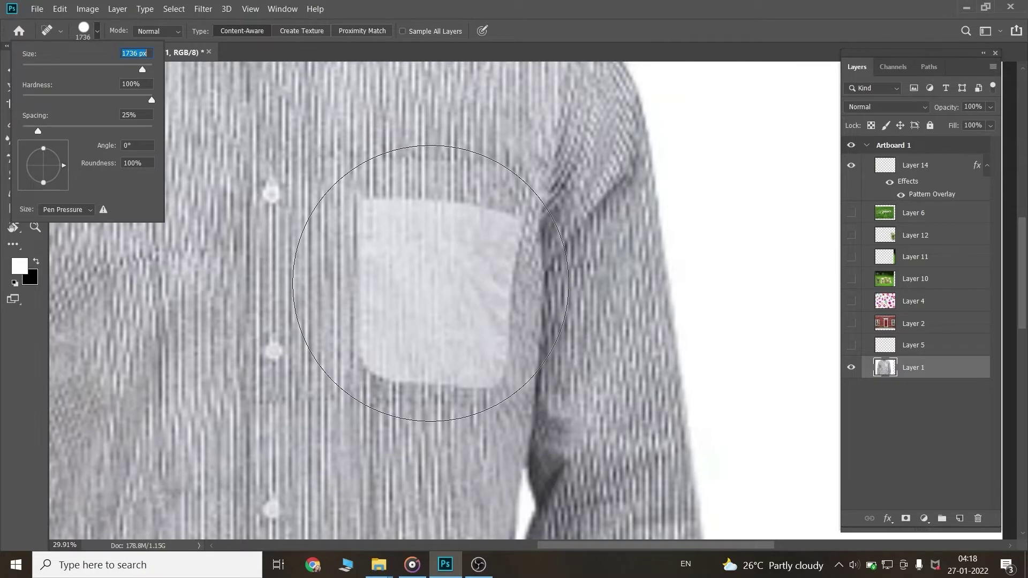
pyautogui.press('Return')
# Remove the shirt's chest pocket with a single Content-Aware spot healing dab centred on it
pyautogui.click(430, 283)
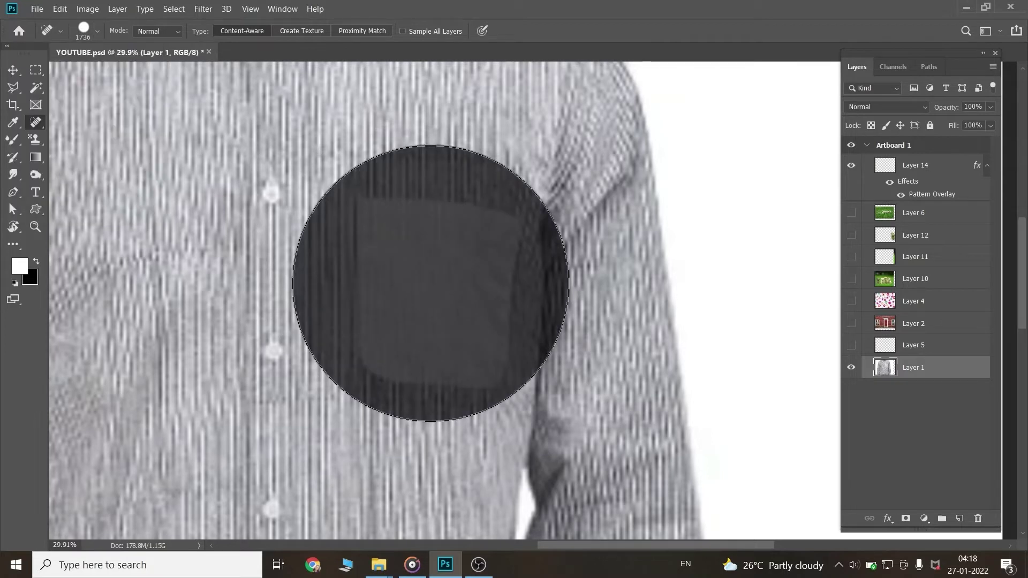
pyautogui.scroll(-5, 430, 283)
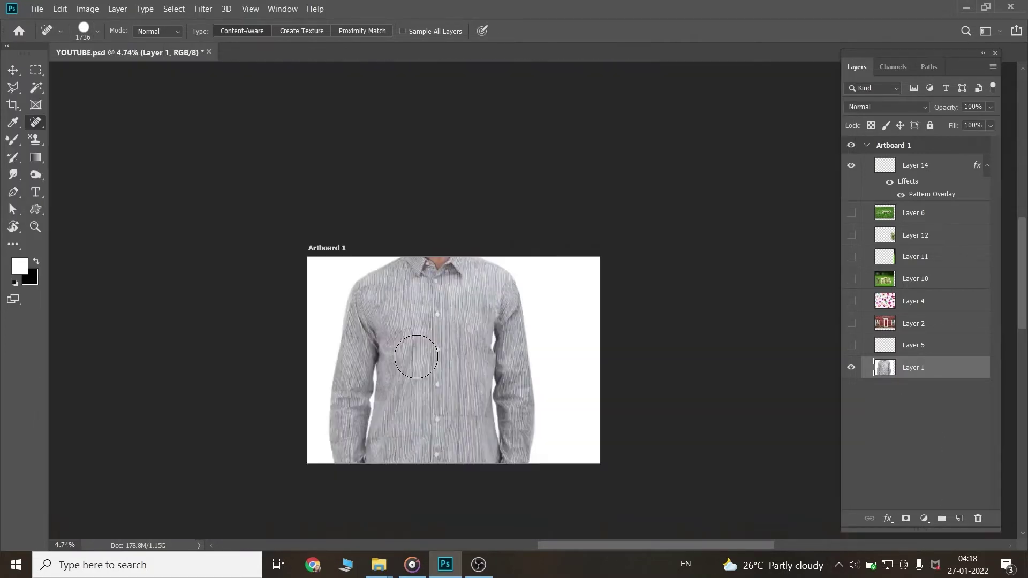
pyautogui.scroll(5, 447, 361)
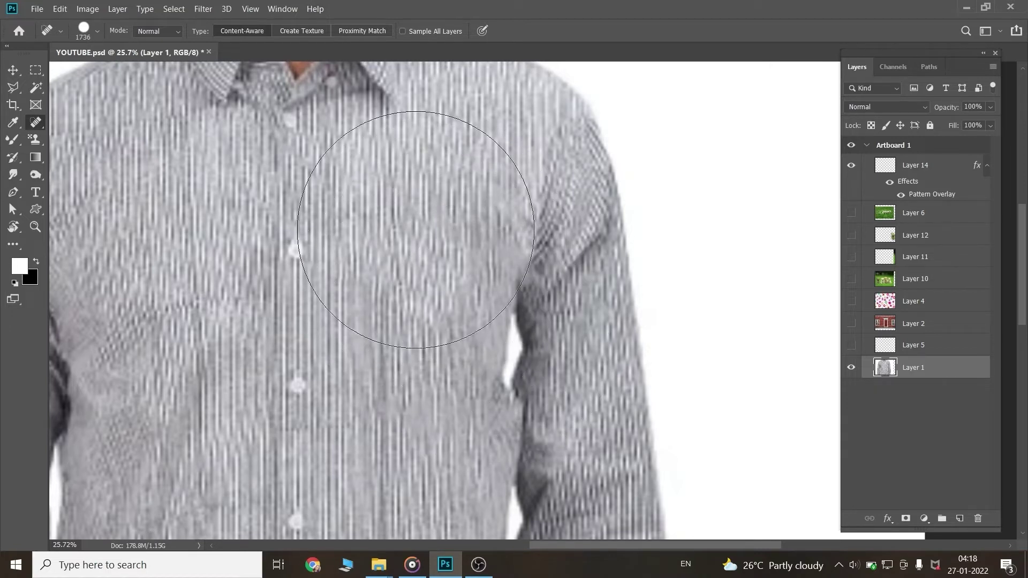
pyautogui.scroll(-1, 436, 310)
pyautogui.scroll(-1, 470, 252)
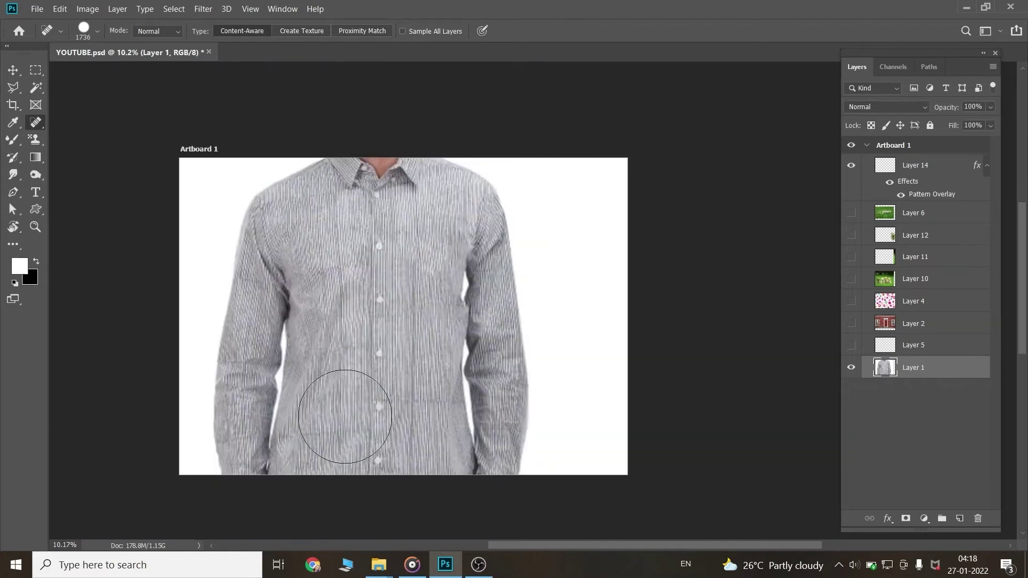
pyautogui.scroll(1, 380, 396)
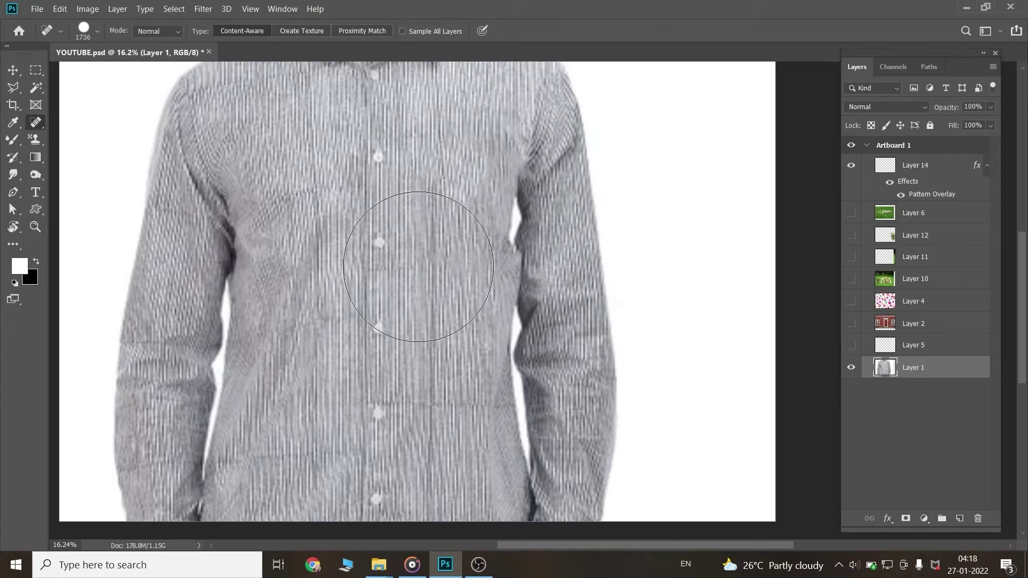
pyautogui.scroll(-1, 500, 300)
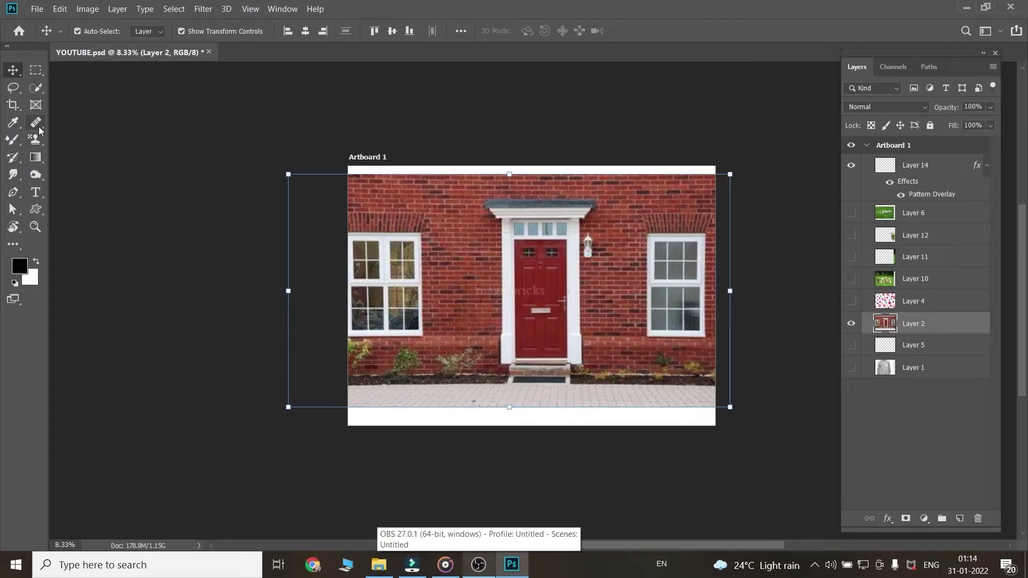
# With the Healing Brush tool, sample the brick wall between the door and the window with plants beneath it on Layer 2
pyautogui.click(39, 127)
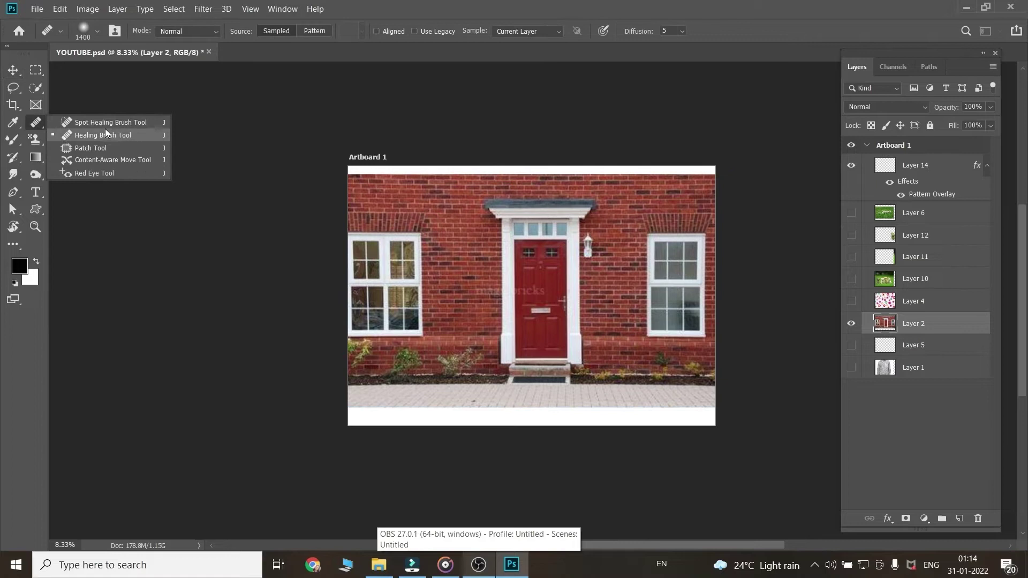
pyautogui.click(103, 135)
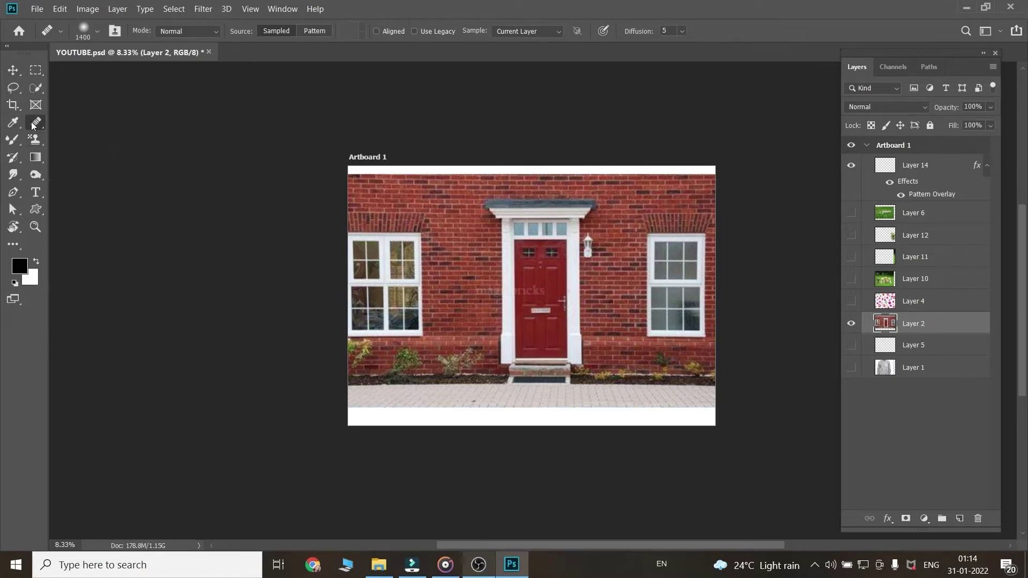
pyautogui.scroll(3, 426, 307)
pyautogui.scroll(-2, 369, 308)
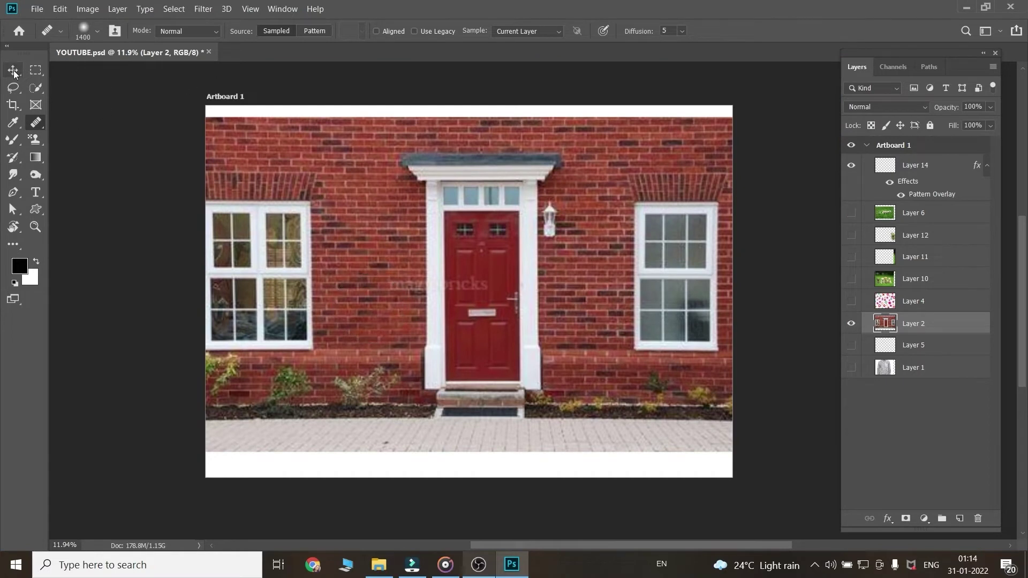
pyautogui.scroll(2, 366, 258)
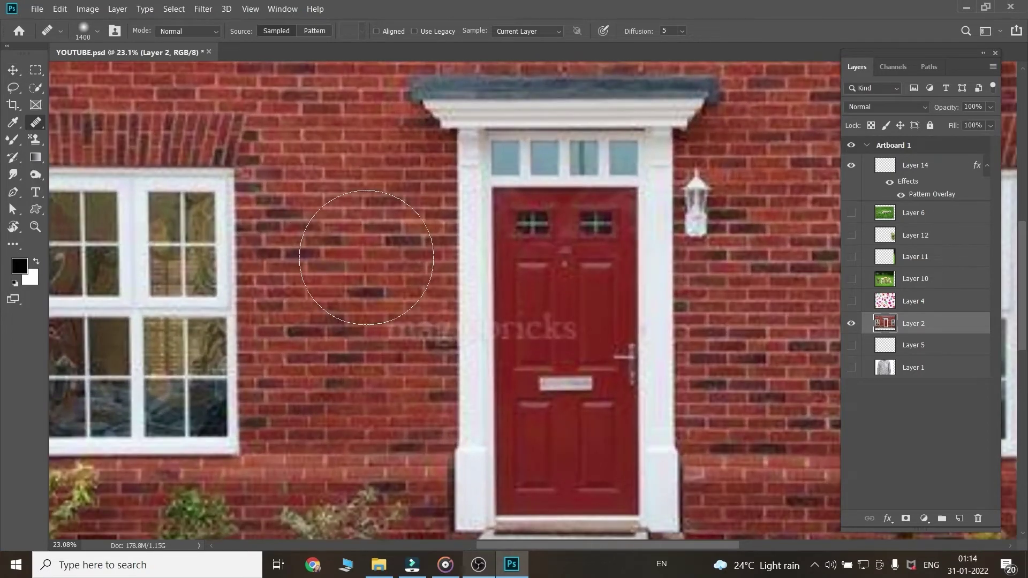
pyautogui.scroll(4, 367, 257)
pyautogui.scroll(-3, 351, 302)
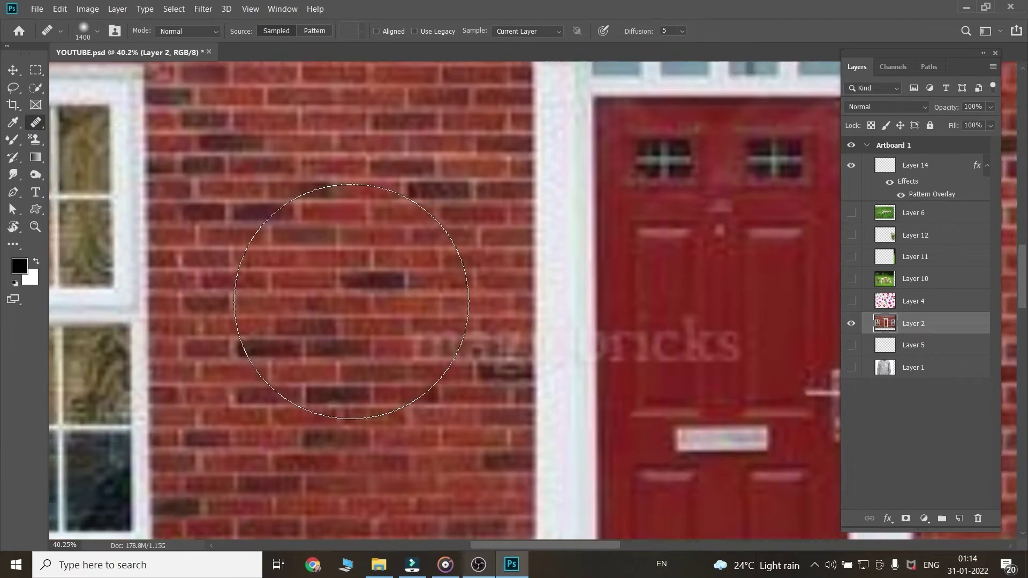
pyautogui.scroll(-3, 351, 301)
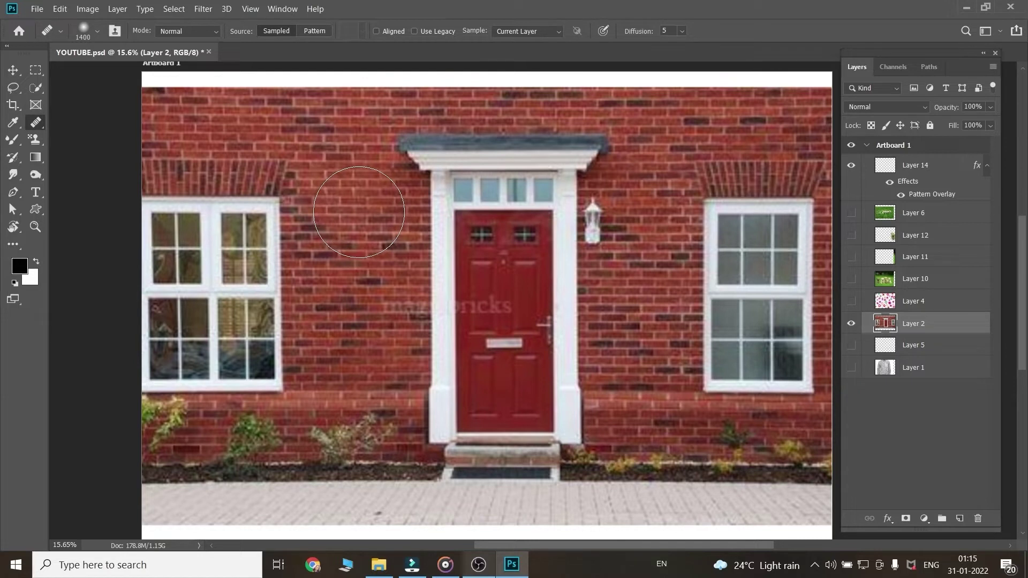
pyautogui.press('alt')
pyautogui.keyDown('alt'); pyautogui.click(360, 317); pyautogui.keyUp('alt')
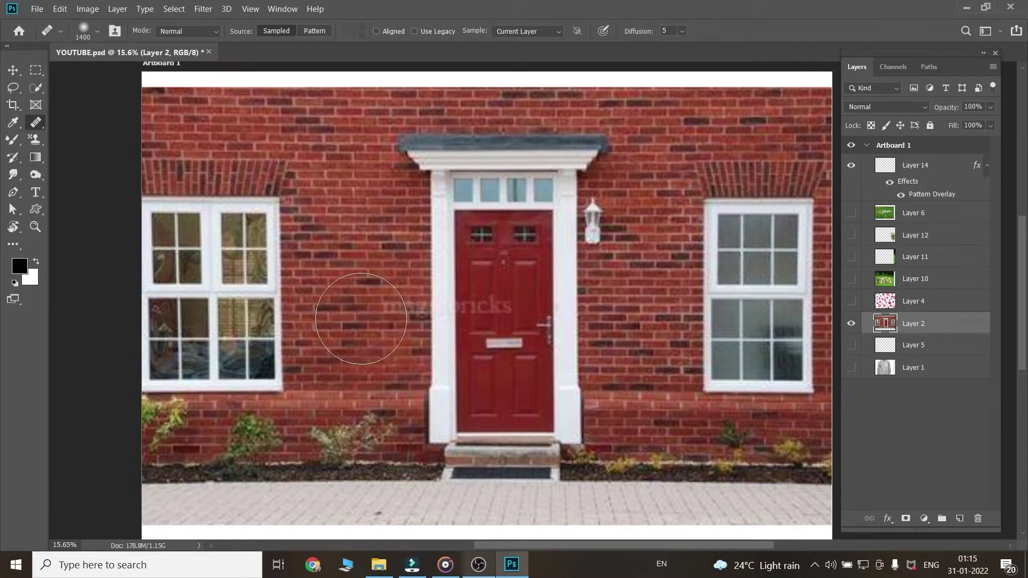
# Undo the trial healing stroke made directly on Layer 2 and add a new empty layer above it
pyautogui.moveTo(594, 278); pyautogui.dragTo(600, 332)
pyautogui.hotkey('ctrl', 'z')
pyautogui.click(959, 518)
pyautogui.scroll(-3, 551, 309)
pyautogui.scroll(2, 621, 278)
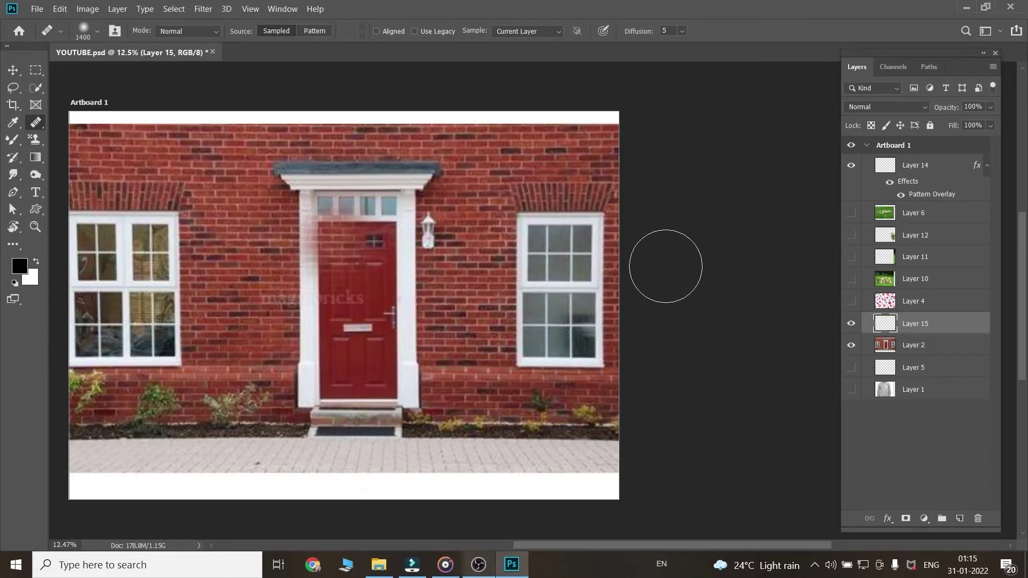
# Paint the sampled bricks over the middle of the window beside the wall lamp with straight healing strokes on the new layer
pyautogui.moveTo(555, 264)
pyautogui.mouseDown()
pyautogui.moveTo(551, 252)
pyautogui.moveTo(554, 300)
pyautogui.moveTo(551, 278)
pyautogui.mouseUp()
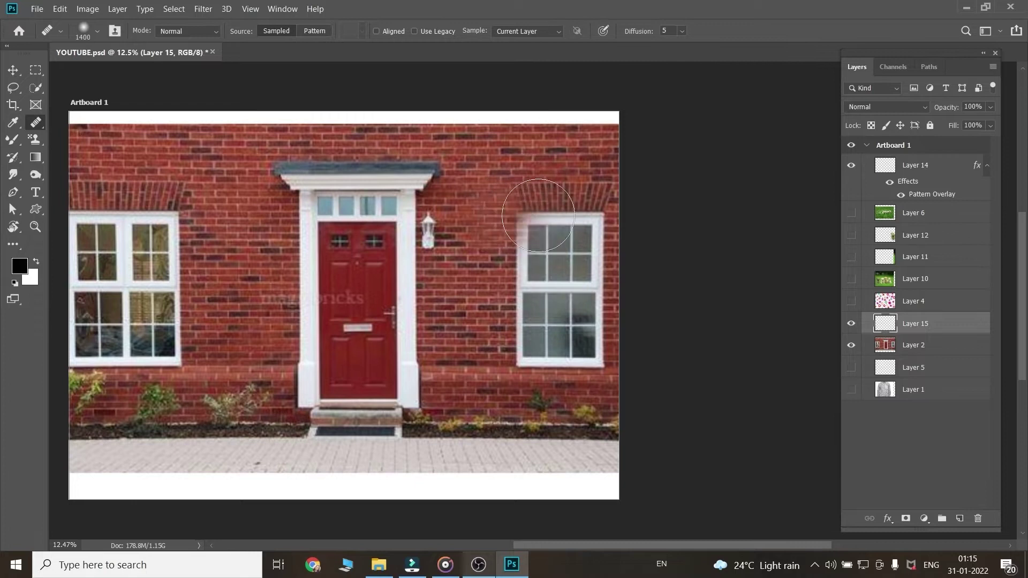
pyautogui.moveTo(536, 214)
pyautogui.mouseDown()
pyautogui.moveTo(562, 203)
pyautogui.moveTo(559, 183)
pyautogui.moveTo(560, 201)
pyautogui.mouseUp()
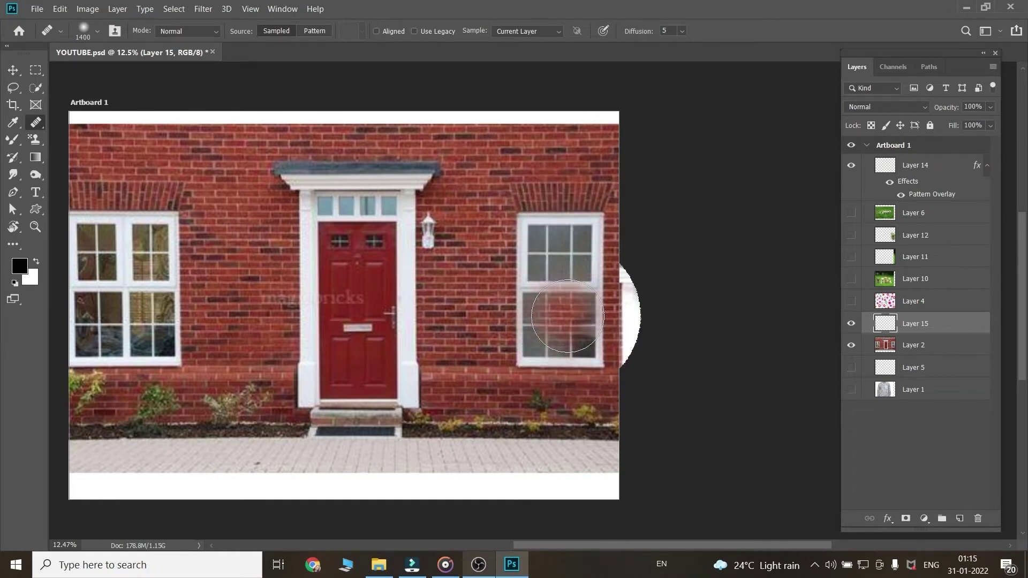
pyautogui.scroll(2, 568, 316)
pyautogui.scroll(-3, 567, 316)
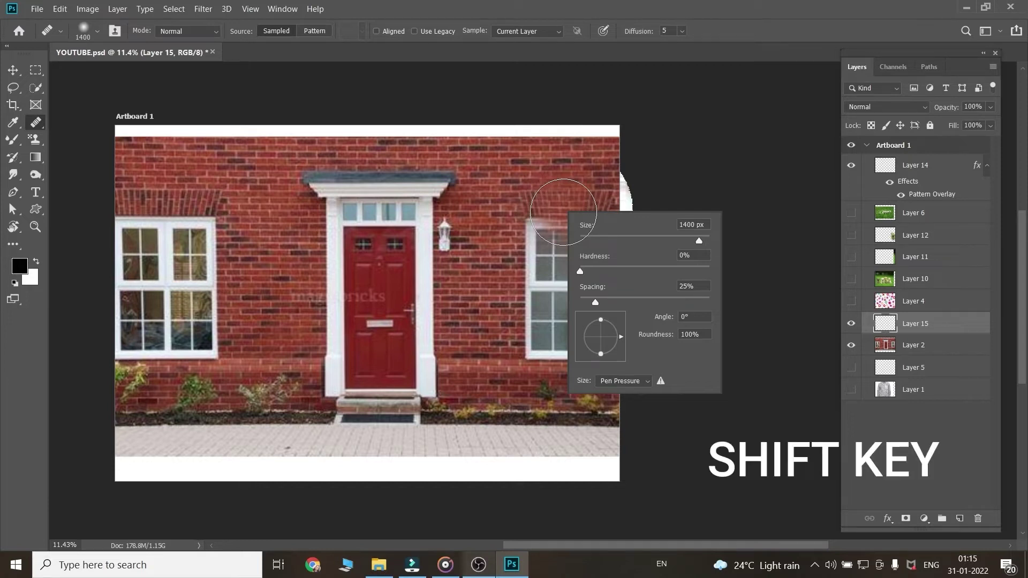
pyautogui.click(563, 212)
pyautogui.moveTo(563, 212)
pyautogui.mouseDown()
pyautogui.moveTo(562, 310)
pyautogui.moveTo(551, 356)
pyautogui.moveTo(539, 359)
pyautogui.mouseUp()
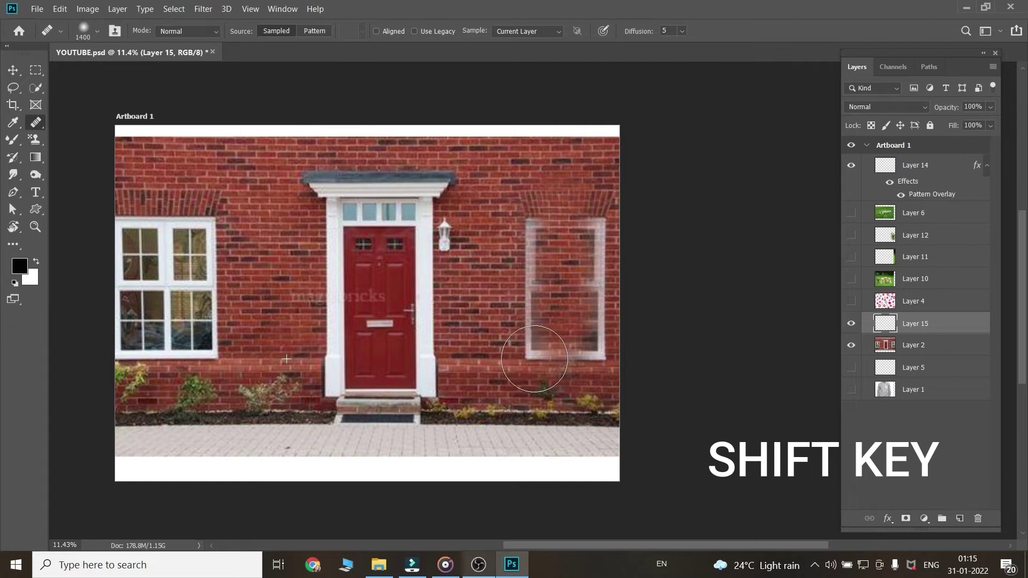
# Paint sampled bricks over the remaining left and right parts of that window, adding a new layer for each healing stroke
pyautogui.click(959, 518)
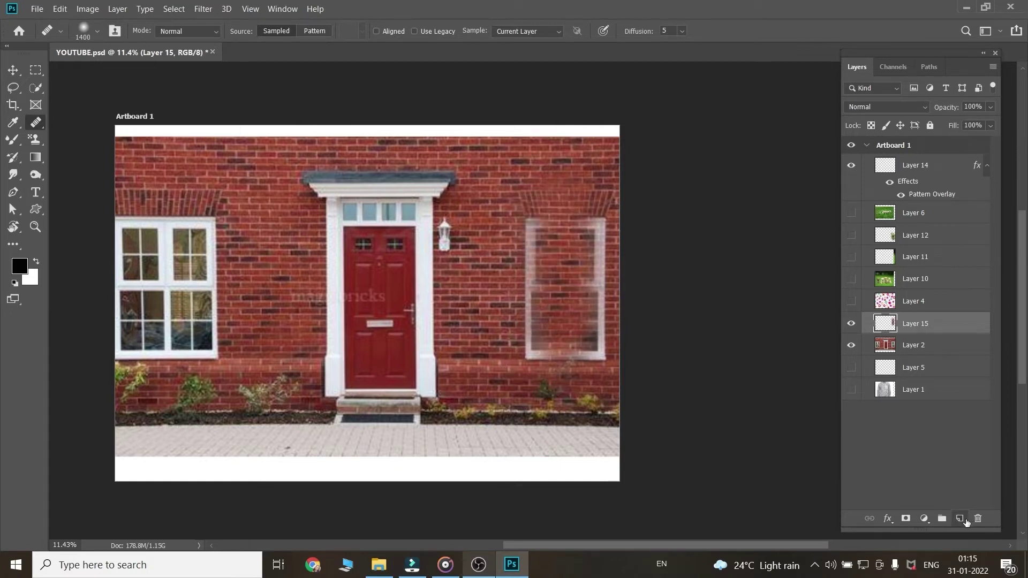
pyautogui.moveTo(567, 225)
pyautogui.mouseDown()
pyautogui.moveTo(543, 224)
pyautogui.moveTo(541, 359)
pyautogui.mouseUp()
pyautogui.click(959, 518)
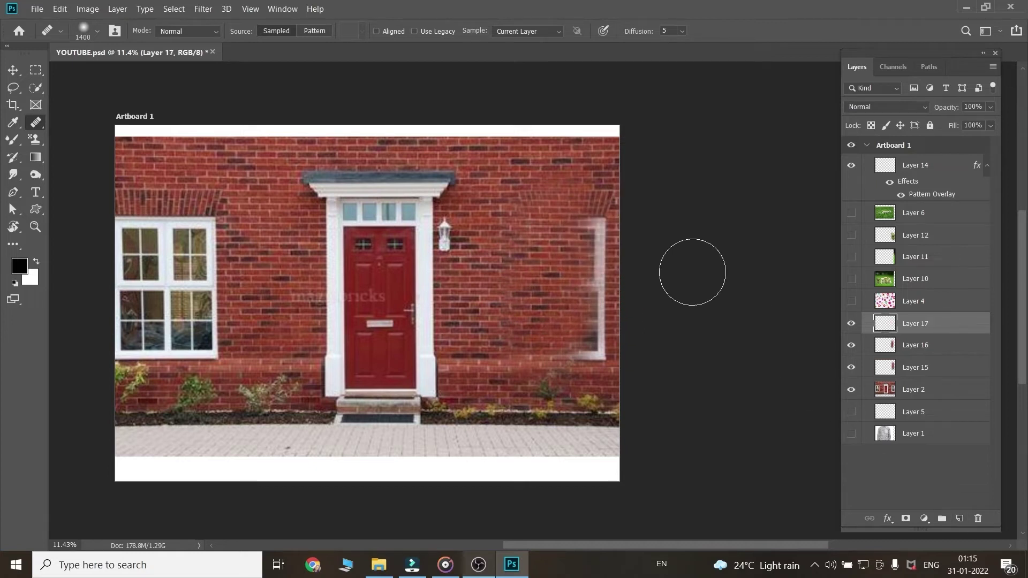
pyautogui.moveTo(602, 182); pyautogui.dragTo(601, 360)
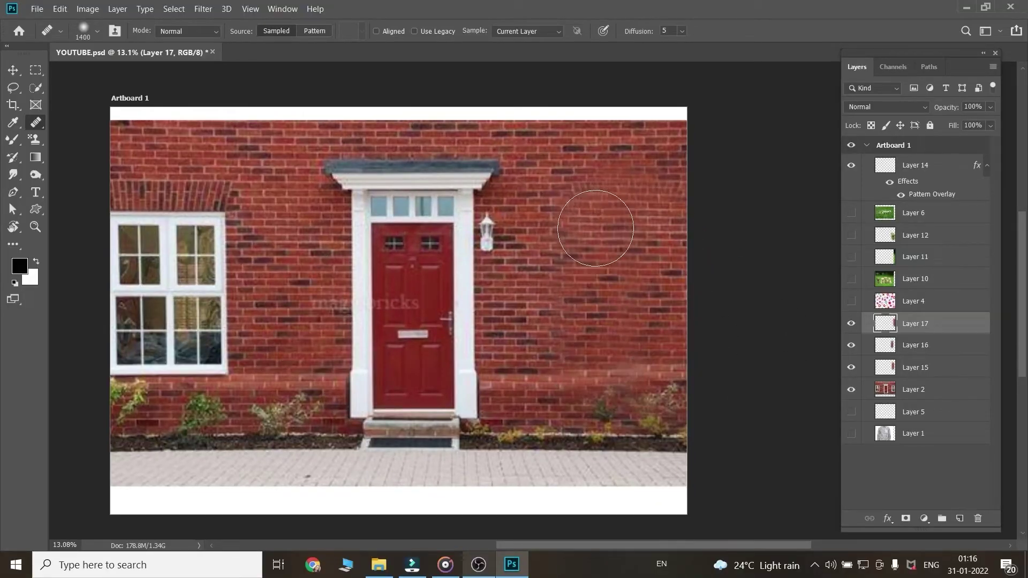
pyautogui.scroll(3, 678, 284)
pyautogui.scroll(2, 576, 222)
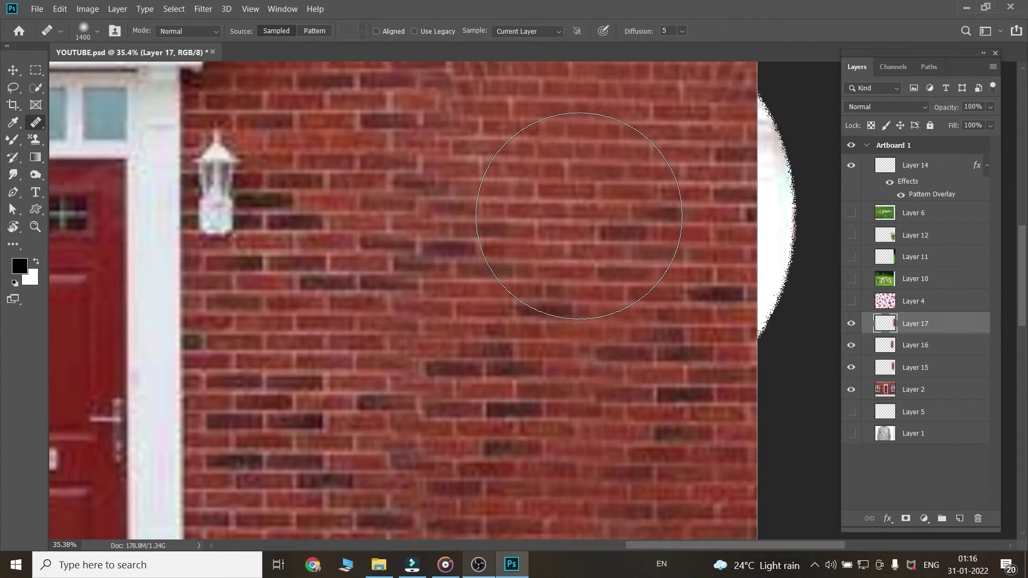
# Inspect the healed brick wall beside the door as a whole, with the Move tool active and no layer selected
pyautogui.scroll(-3, 626, 255)
pyautogui.scroll(-1, 674, 313)
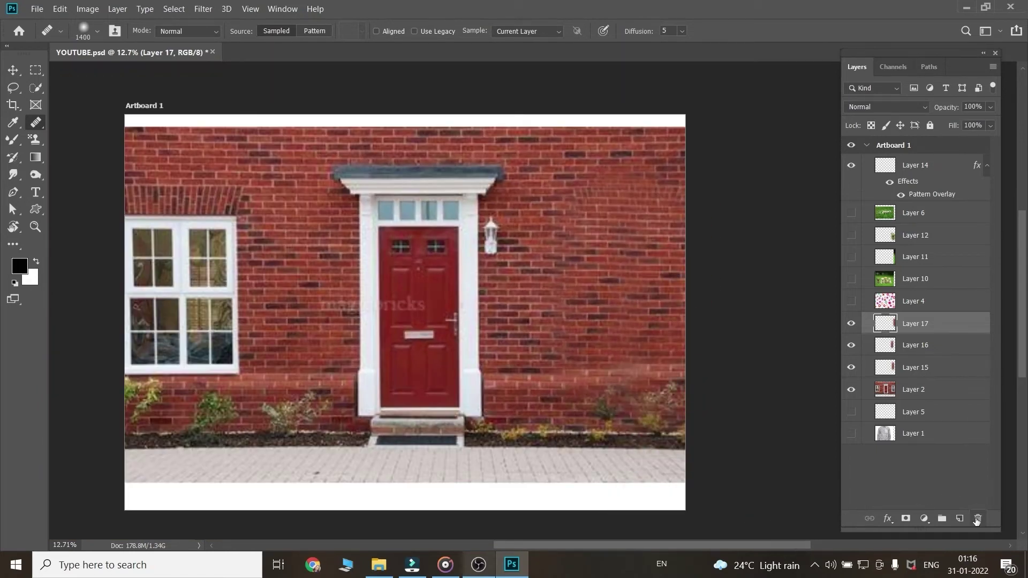
pyautogui.click(956, 348)
pyautogui.click(945, 400)
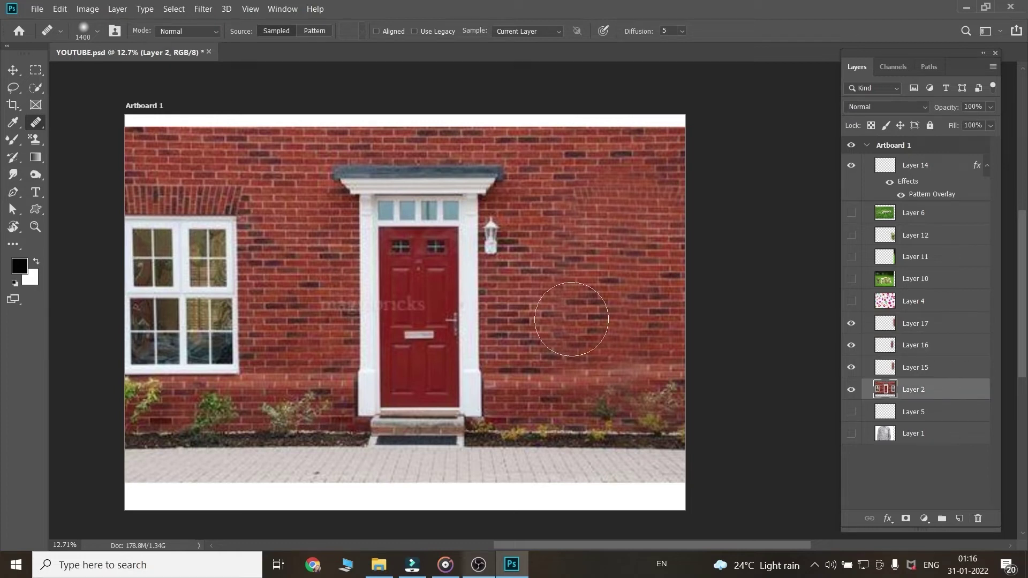
pyautogui.press('v')
pyautogui.scroll(-1, 672, 323)
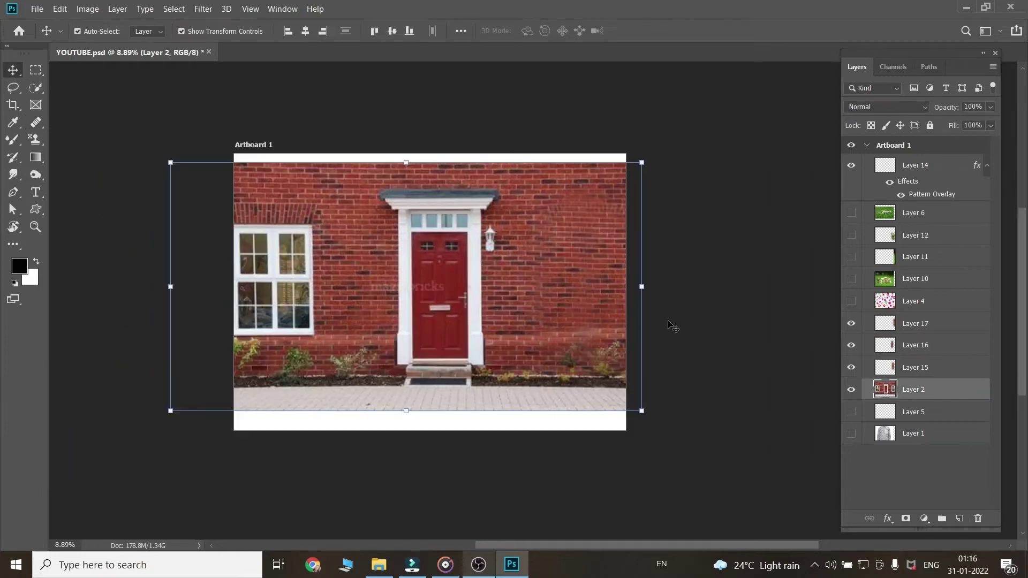
pyautogui.click(734, 348)
pyautogui.scroll(2, 565, 309)
pyautogui.scroll(-1, 569, 296)
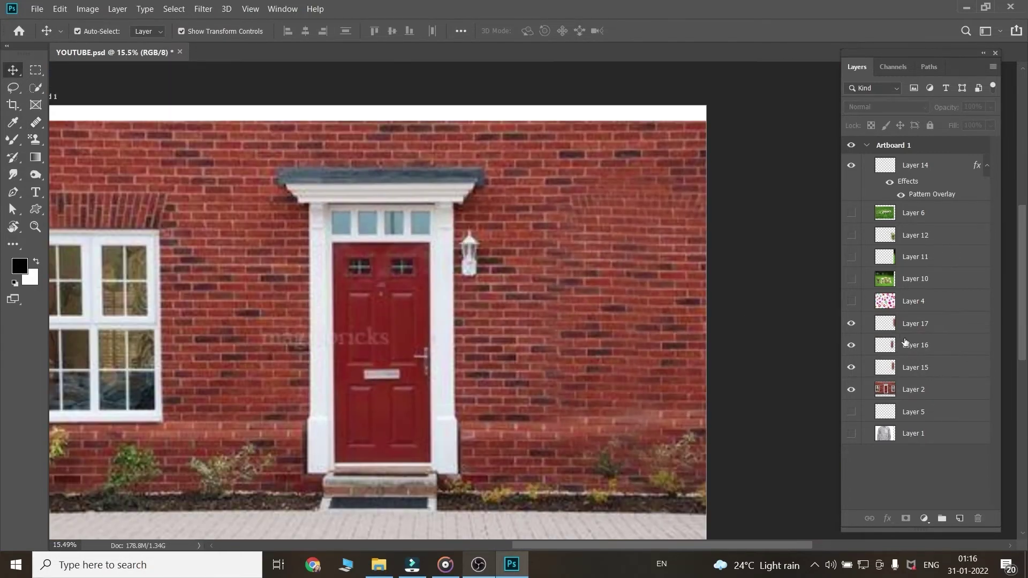
pyautogui.scroll(-1, 336, 359)
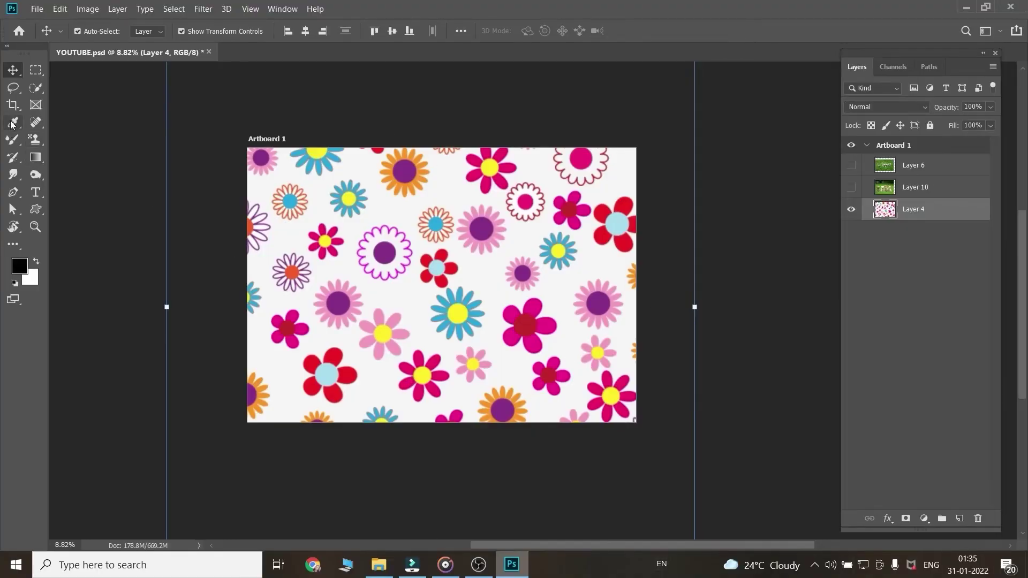
# With the Patch tool, outline the small pink flower below the central blue flower on Layer 4
pyautogui.click(33, 125)
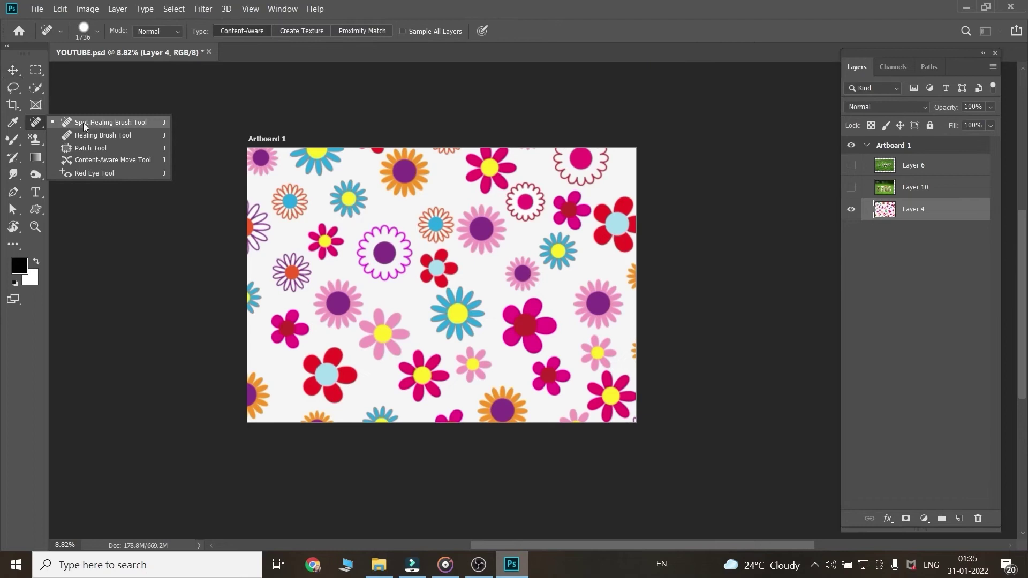
pyautogui.click(90, 149)
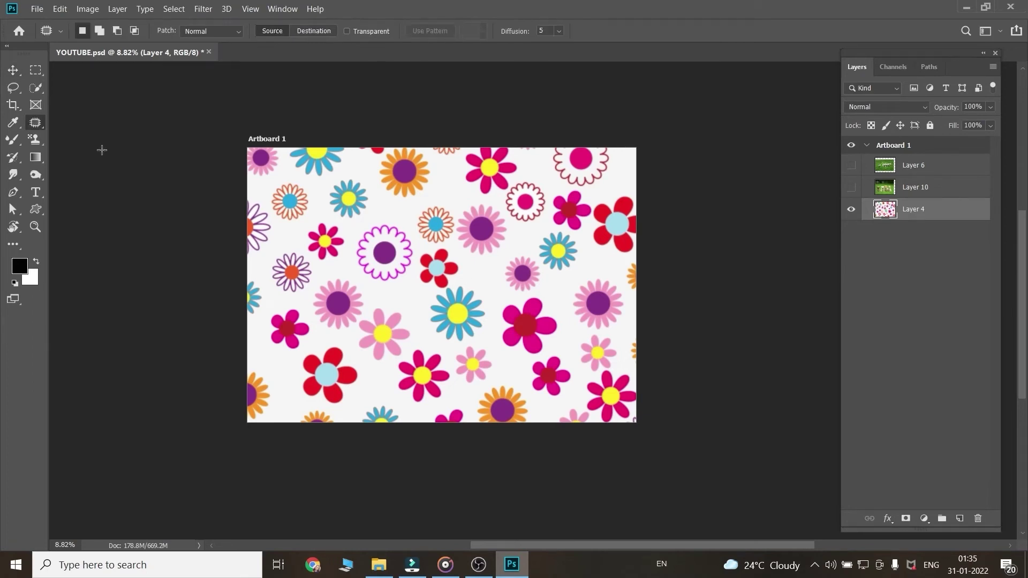
pyautogui.scroll(2, 367, 213)
pyautogui.scroll(-1, 524, 237)
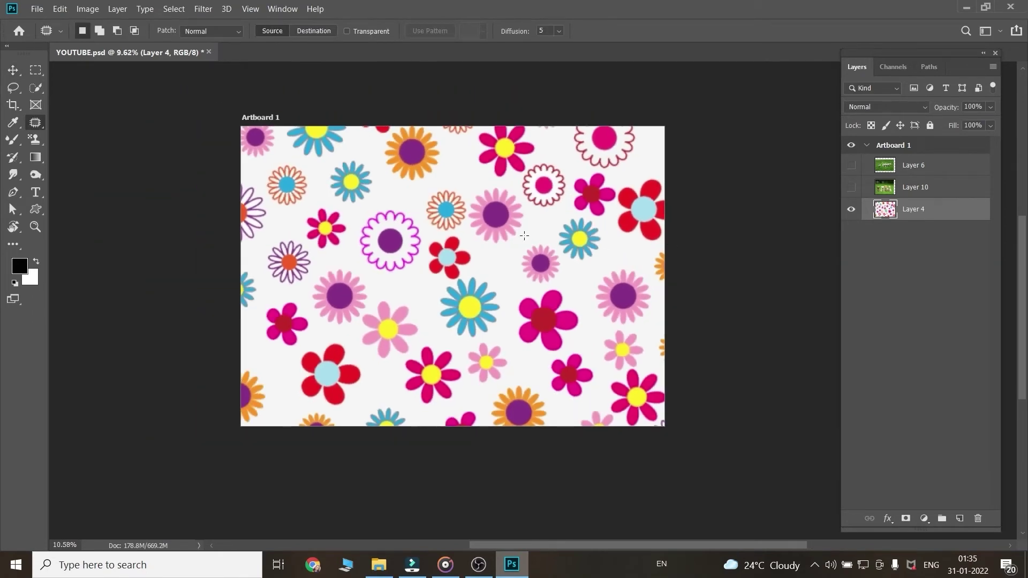
pyautogui.scroll(1, 525, 237)
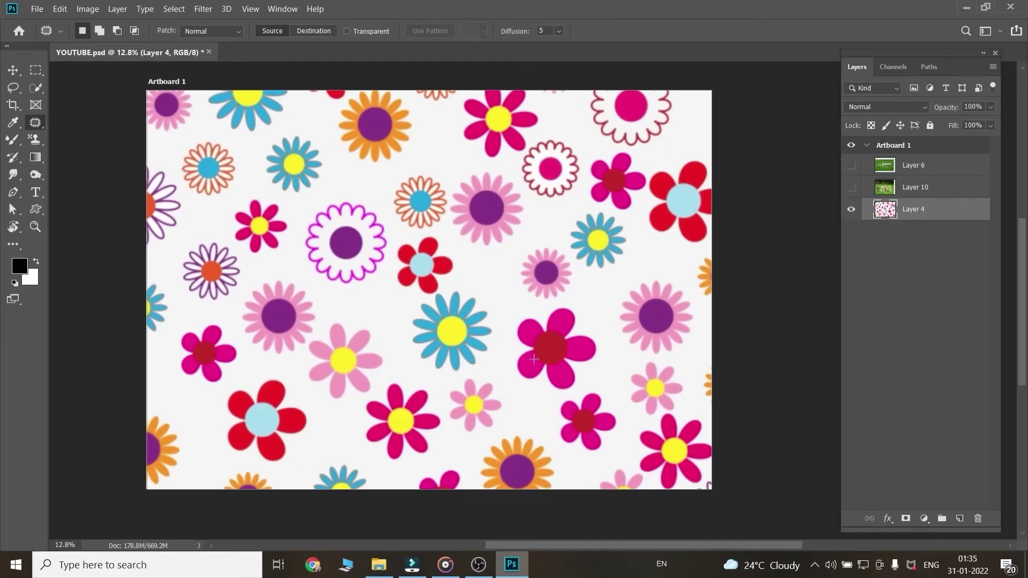
pyautogui.scroll(-2, 564, 404)
pyautogui.scroll(5, 616, 385)
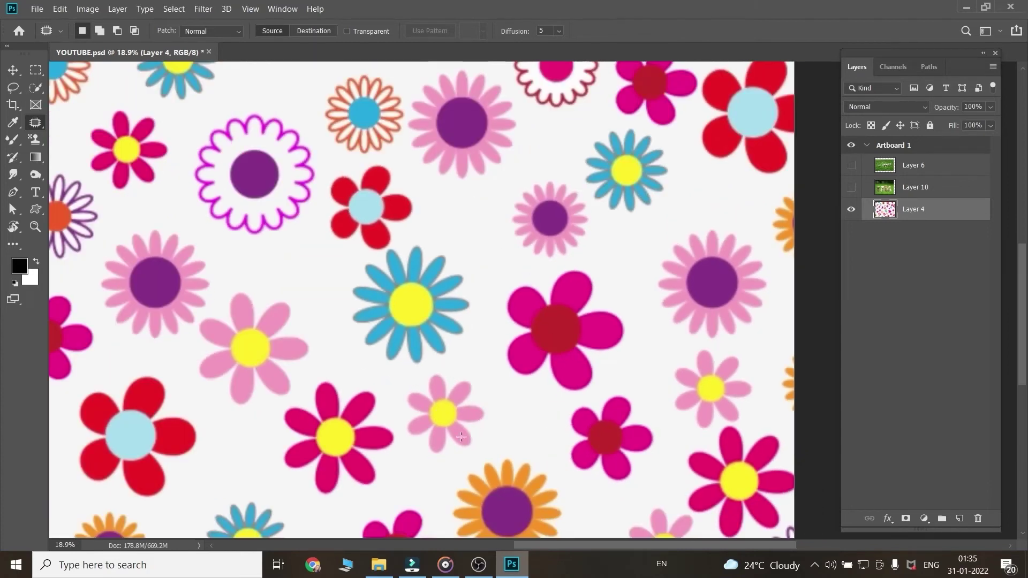
pyautogui.scroll(-1, 393, 407)
pyautogui.scroll(2, 322, 401)
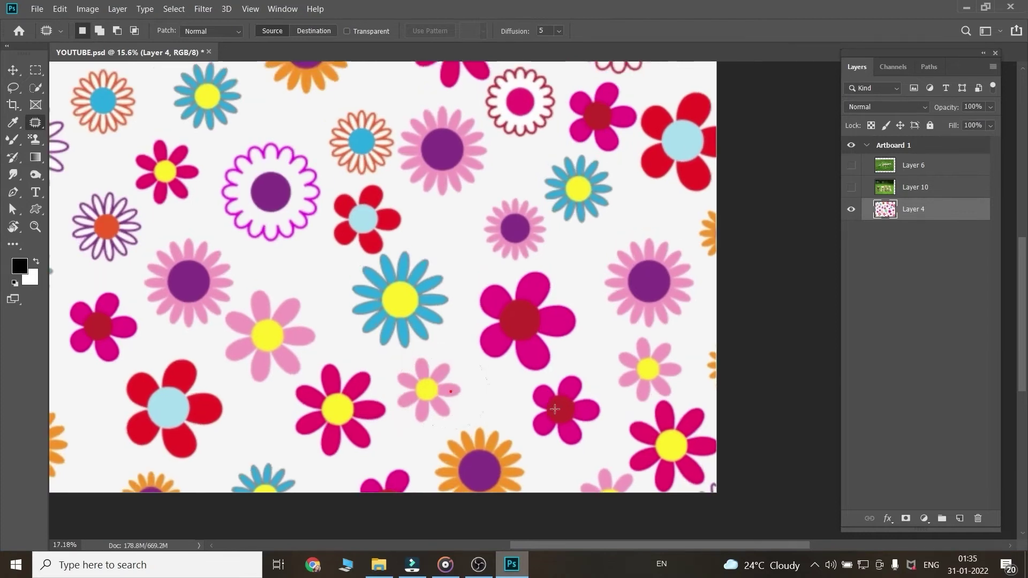
pyautogui.scroll(-1, 435, 373)
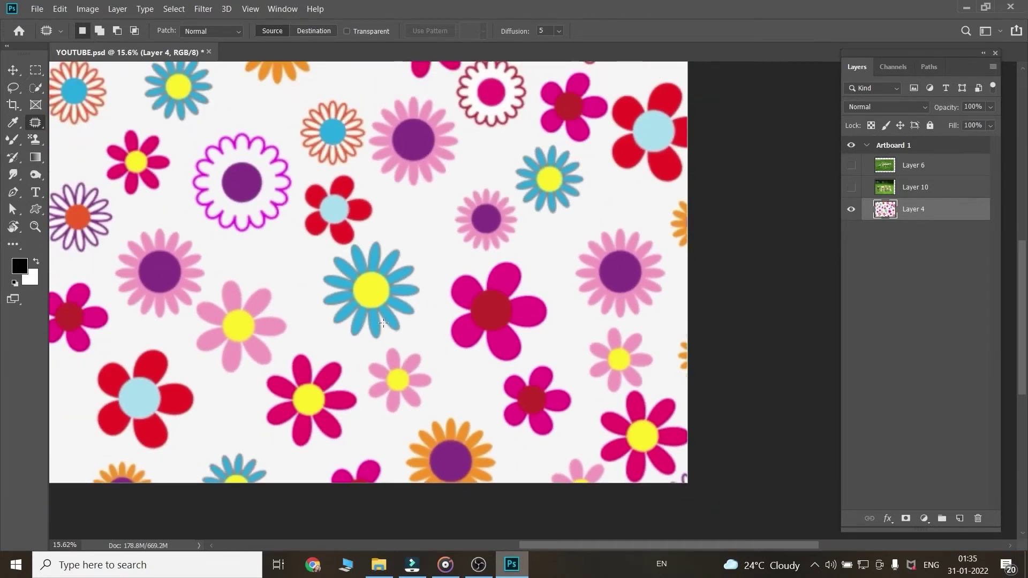
pyautogui.scroll(3, 393, 407)
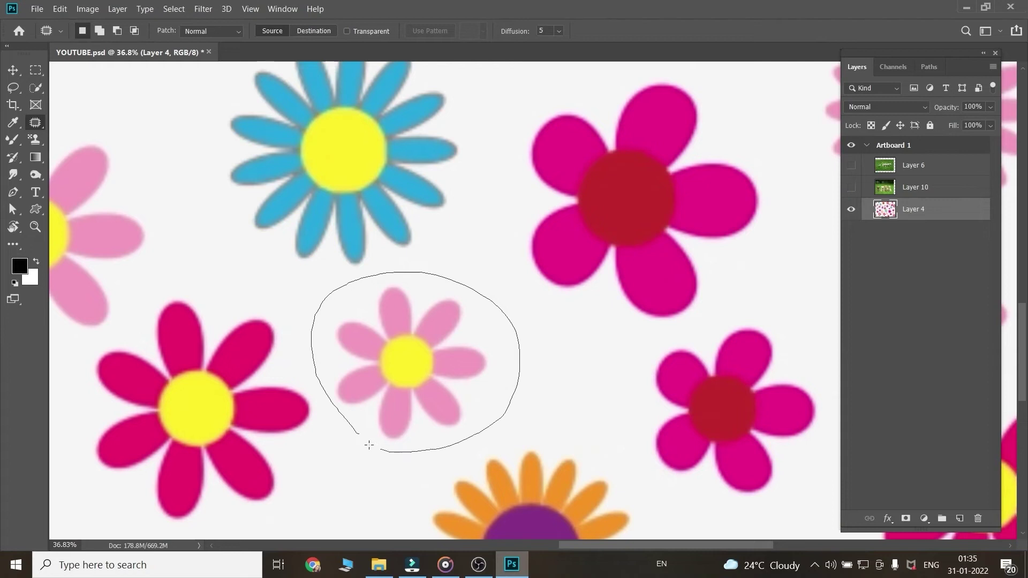
pyautogui.moveTo(351, 431); pyautogui.dragTo(352, 434)
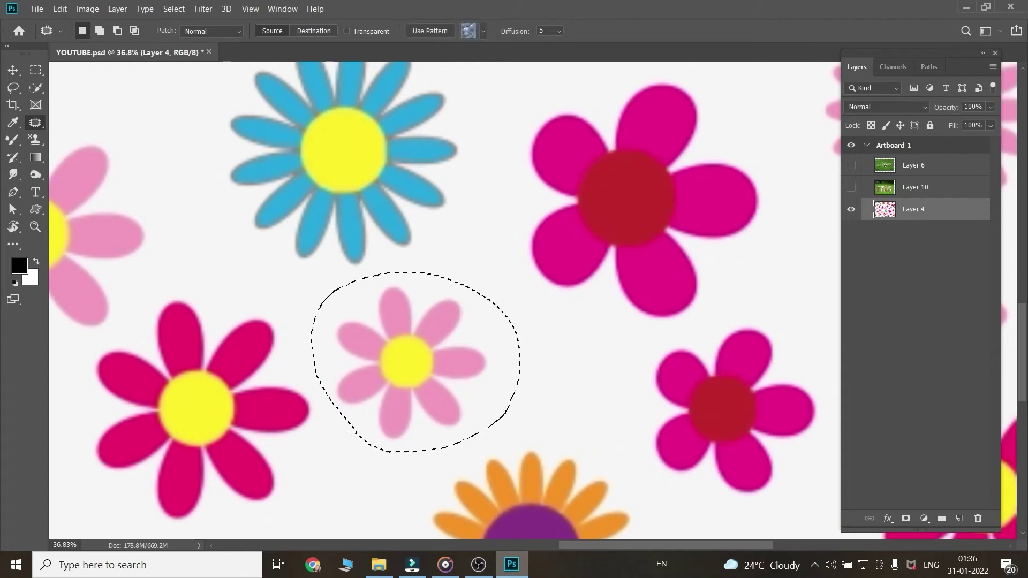
# Patch the outlined pink flower using the small red flower with the light blue centre above the blue flower as source
pyautogui.scroll(-3, 568, 460)
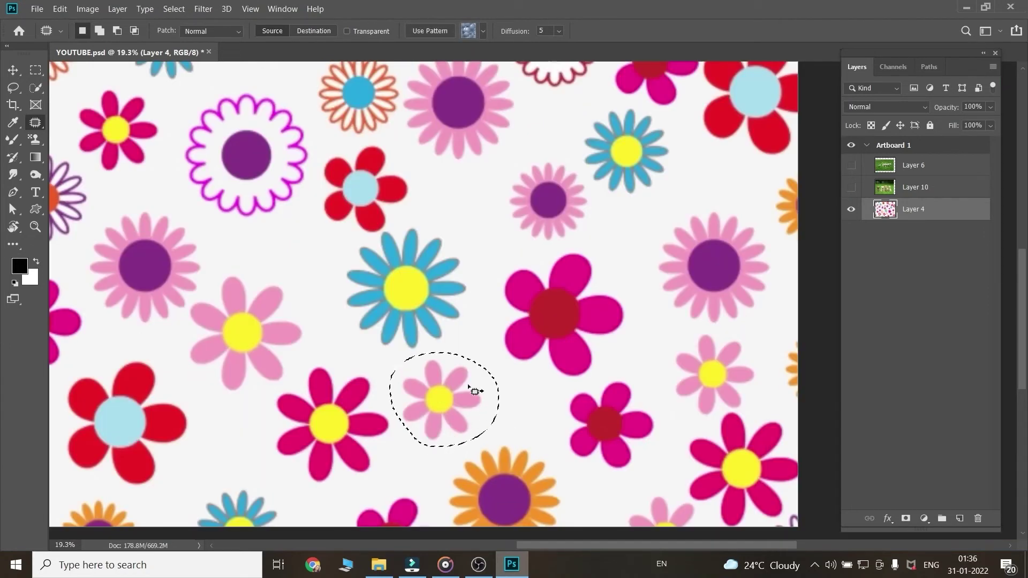
pyautogui.scroll(-2, 589, 436)
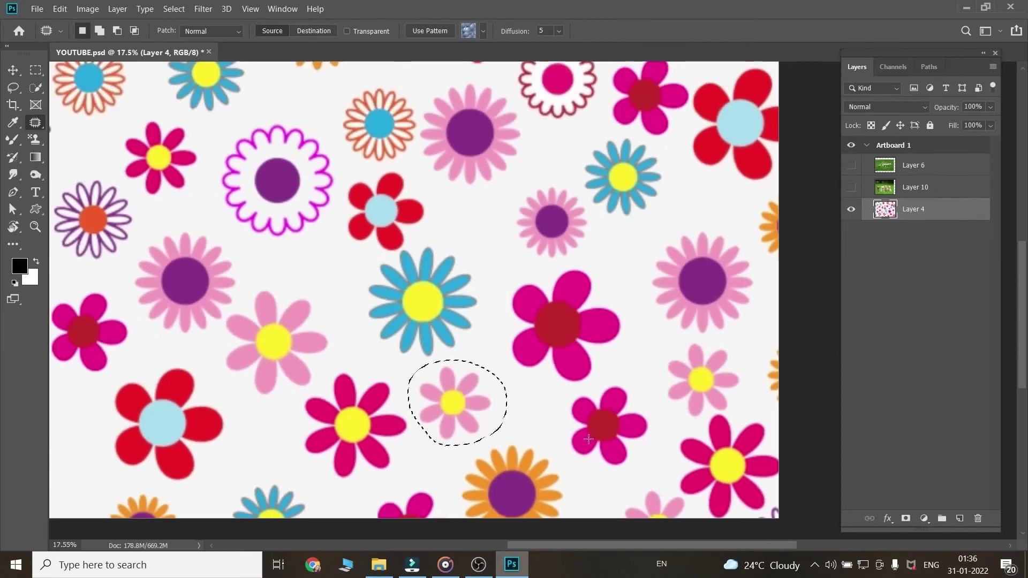
pyautogui.scroll(3, 562, 423)
pyautogui.scroll(-2, 484, 416)
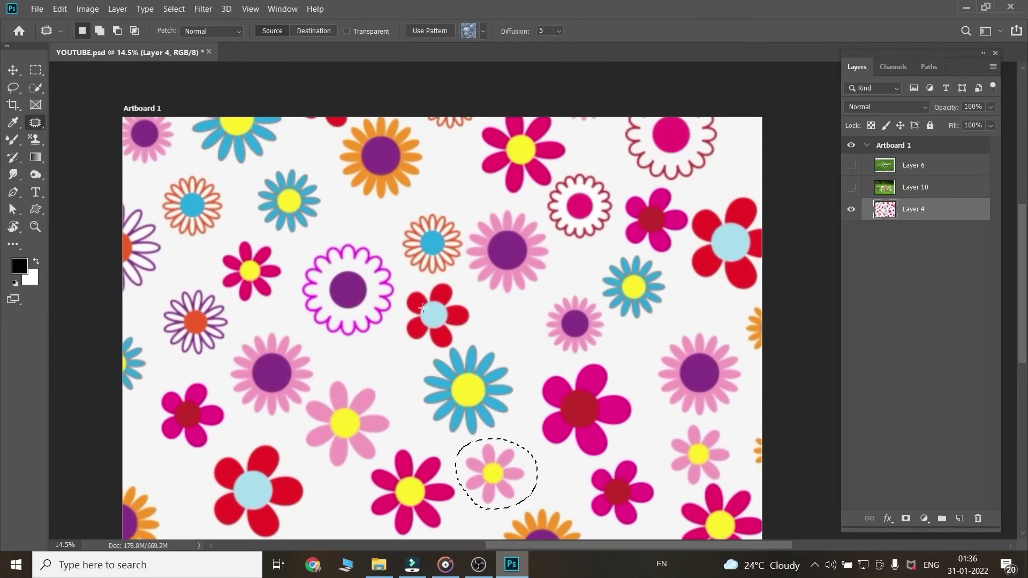
pyautogui.moveTo(554, 545); pyautogui.dragTo(544, 545)
pyautogui.moveTo(542, 475); pyautogui.dragTo(475, 309)
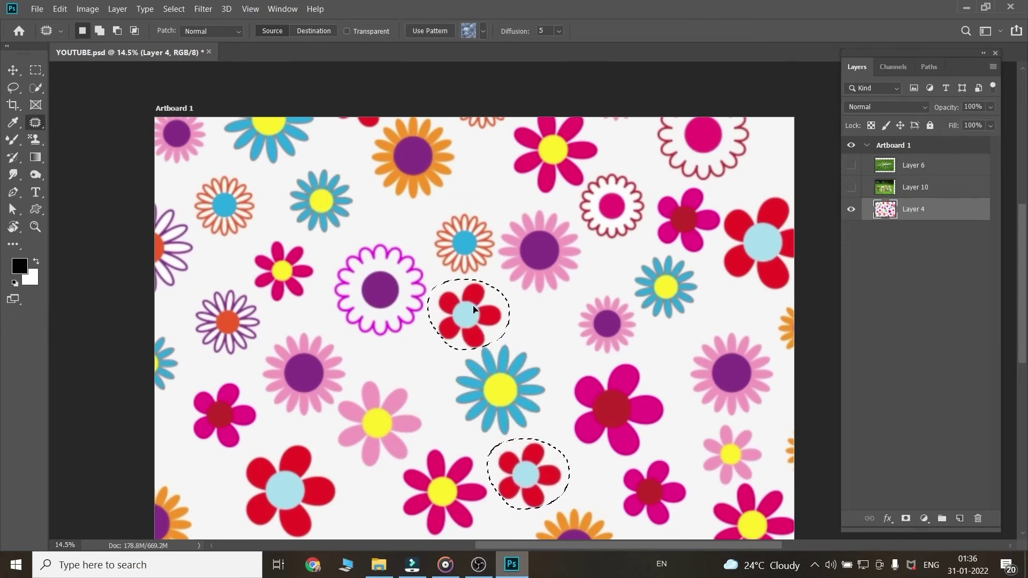
pyautogui.moveTo(474, 307); pyautogui.dragTo(474, 308)
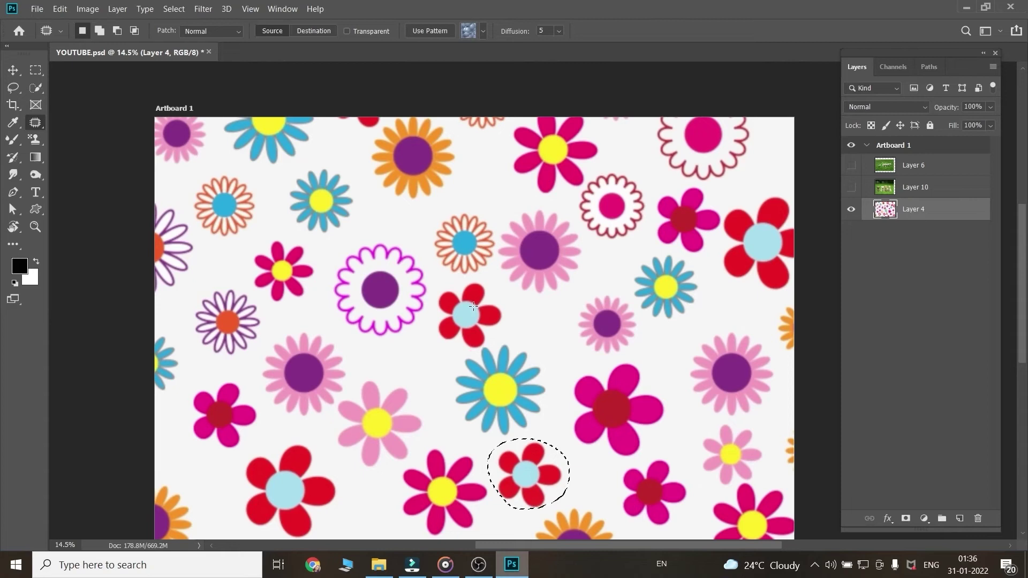
# Clear the selection around the patched flower
pyautogui.scroll(-2, 366, 300)
pyautogui.scroll(3, 482, 374)
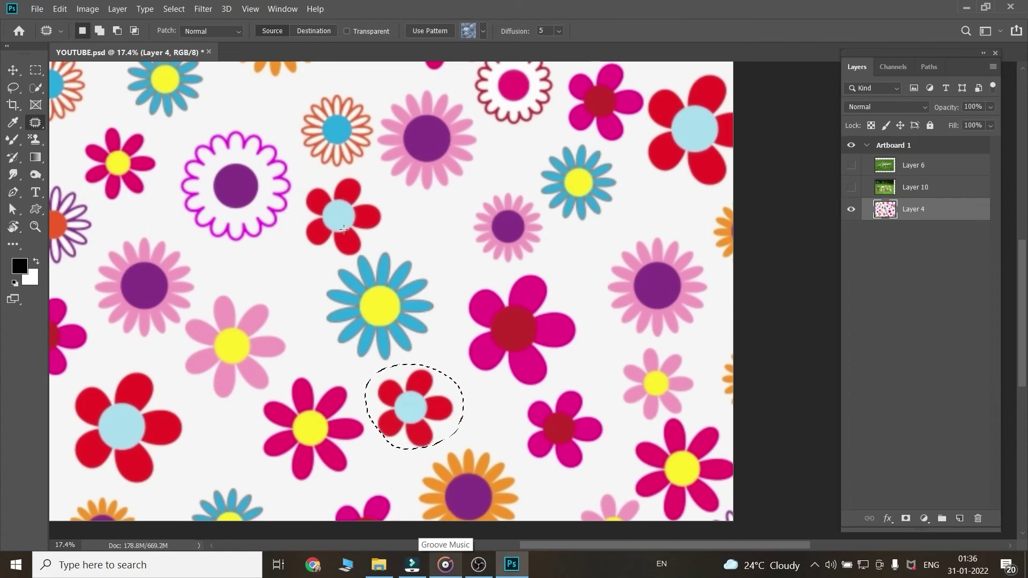
pyautogui.moveTo(359, 249); pyautogui.dragTo(349, 229)
pyautogui.click(387, 226)
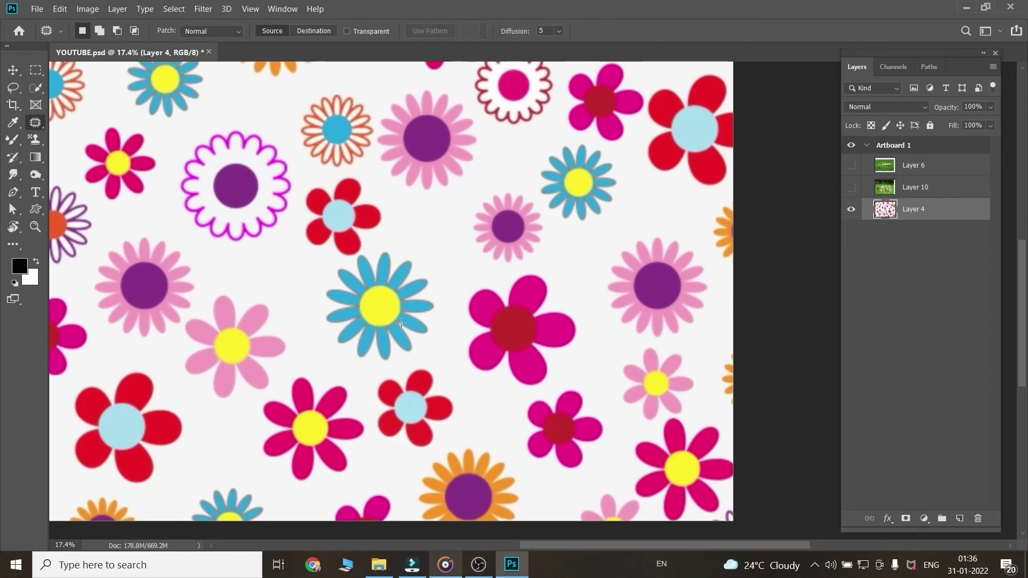
# Examine the patched flower against its source flower and the rest of the floral pattern
pyautogui.scroll(-3, 330, 267)
pyautogui.scroll(4, 330, 266)
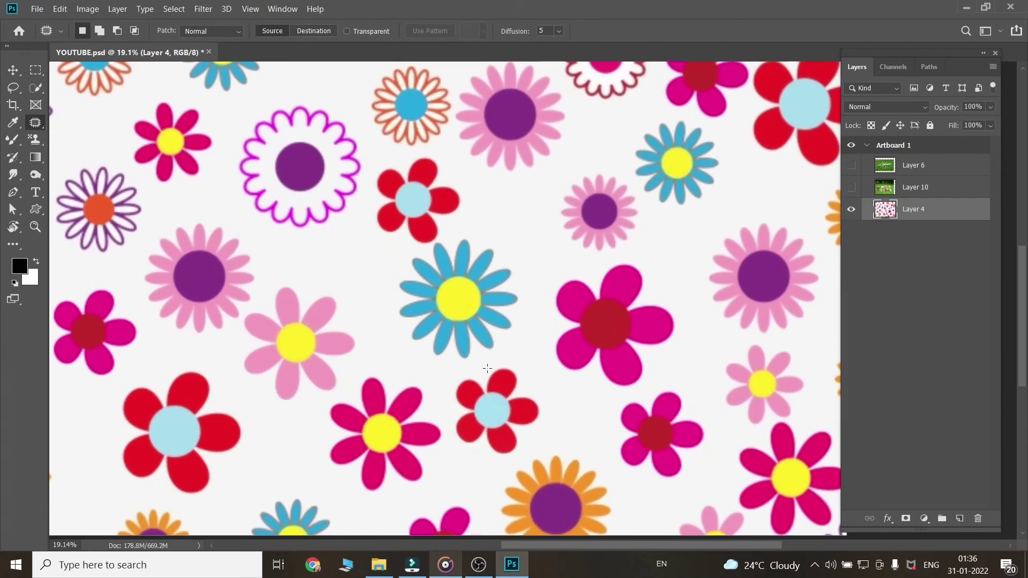
pyautogui.scroll(-1, 487, 369)
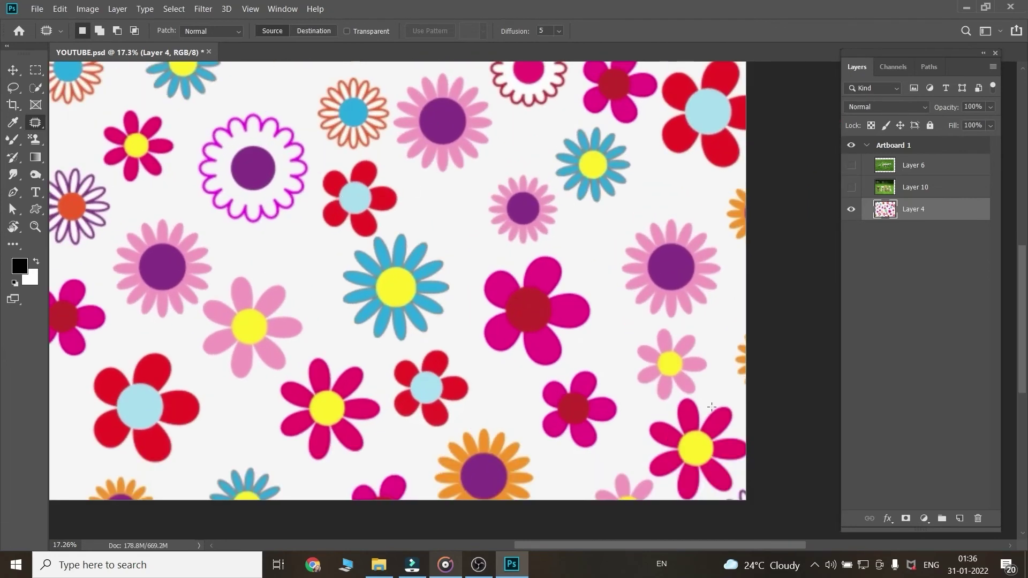
pyautogui.scroll(-3, 532, 298)
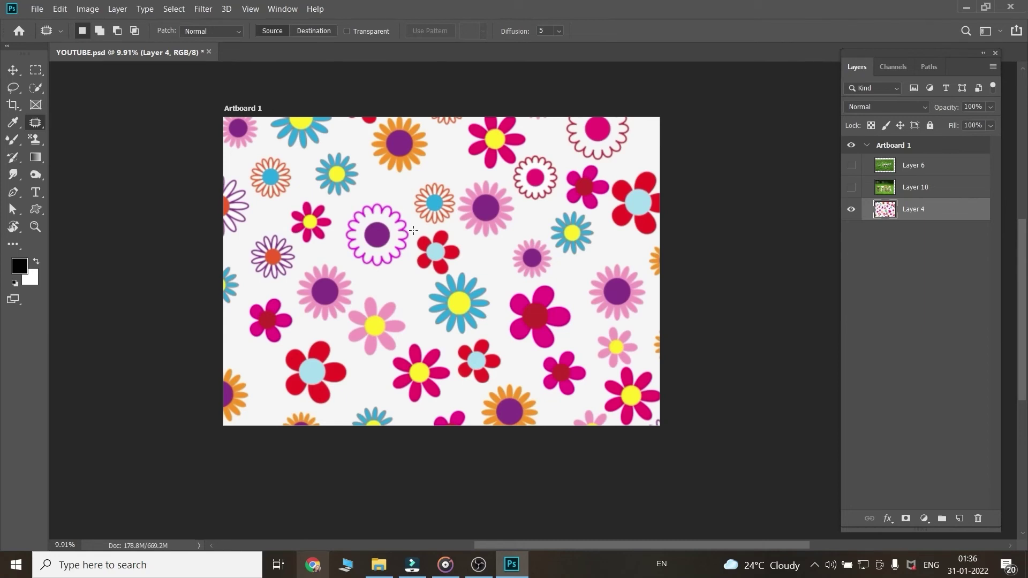
pyautogui.hotkey('ctrl', 'd')
pyautogui.scroll(3, 508, 353)
pyautogui.scroll(1, 475, 373)
pyautogui.scroll(-2, 481, 369)
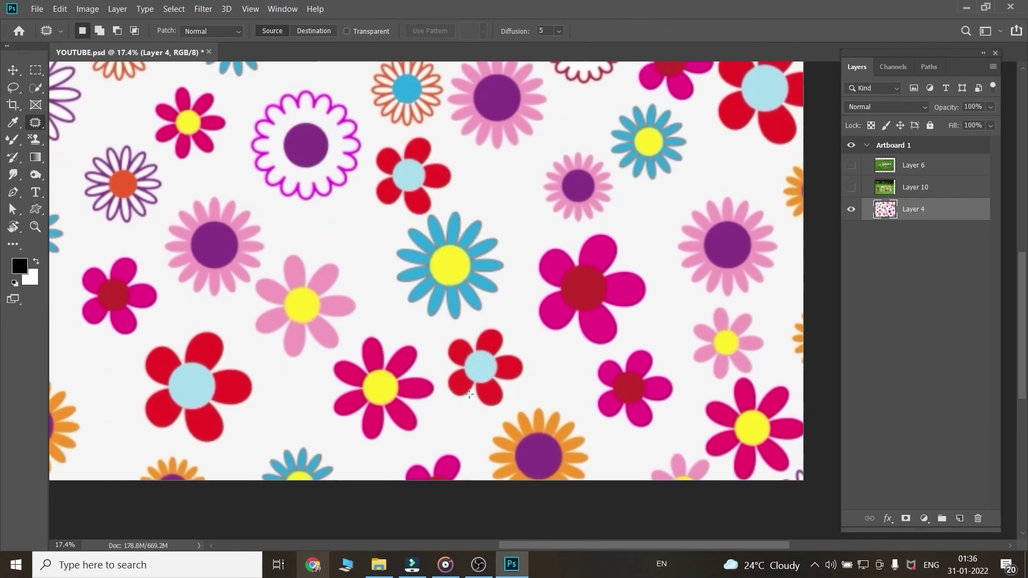
pyautogui.scroll(2, 483, 357)
pyautogui.scroll(-1, 484, 361)
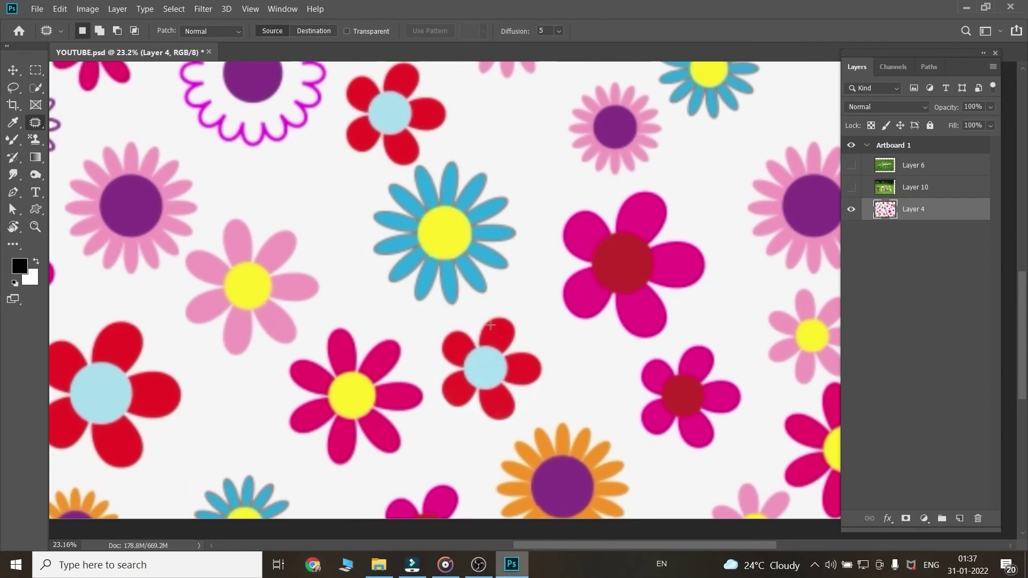
pyautogui.scroll(-2, 583, 389)
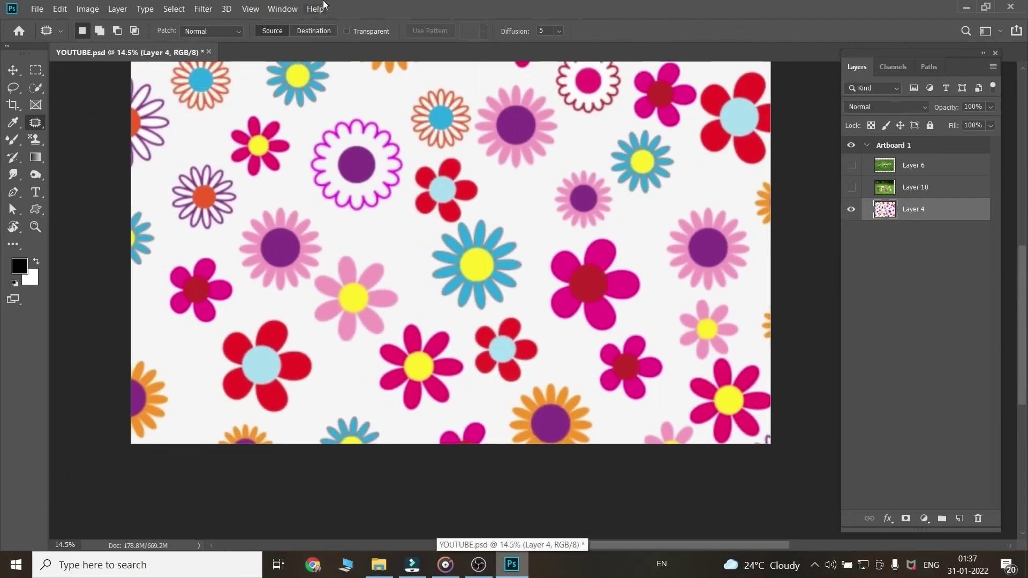
pyautogui.scroll(-2, 394, 322)
pyautogui.scroll(3, 394, 322)
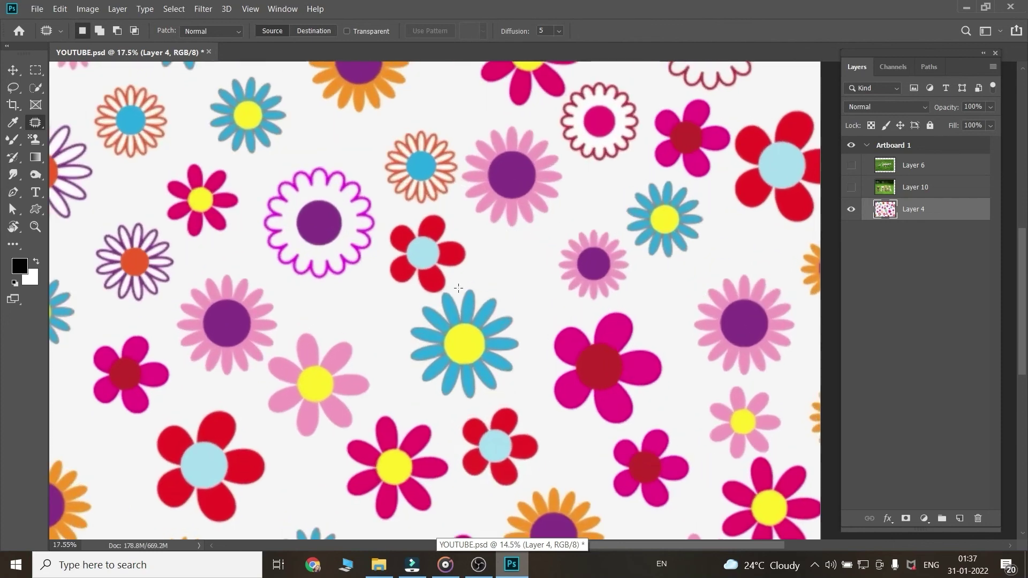
pyautogui.scroll(-2, 394, 323)
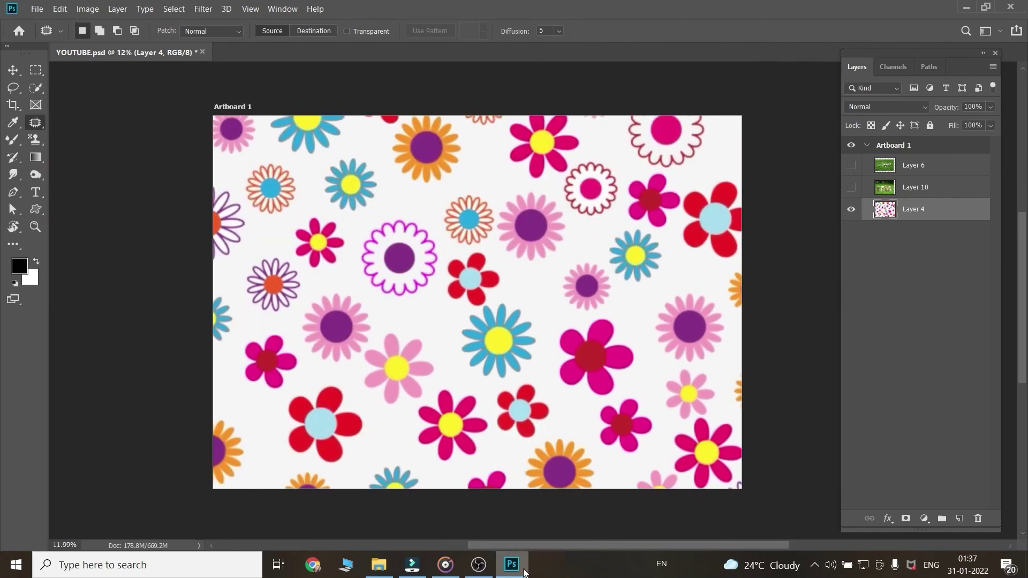